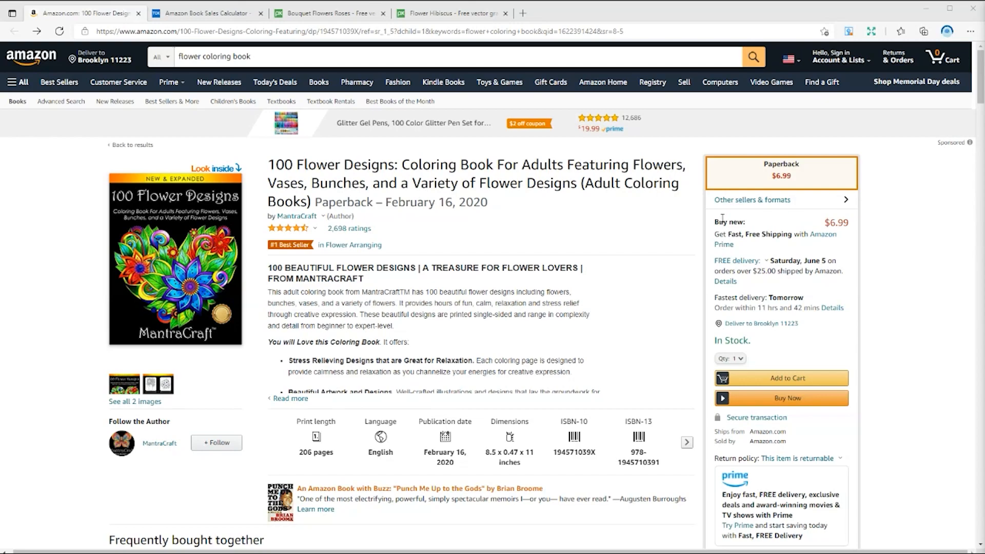
Examine the Best Sellers Rank and page count in the flower coloring book's product details.
scroll(450, 376, down, 2)
scroll(450, 375, down, 12)
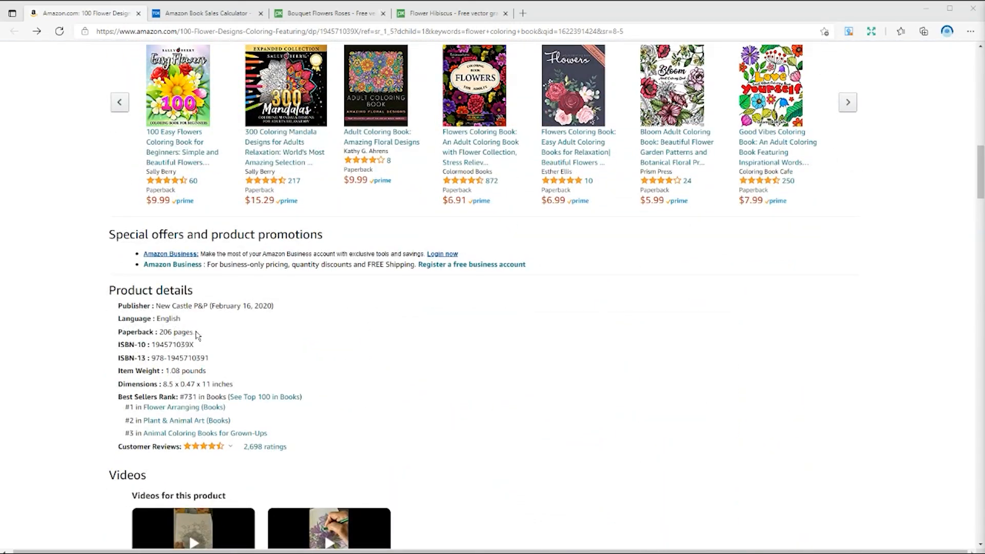
drag(183, 397, 220, 397)
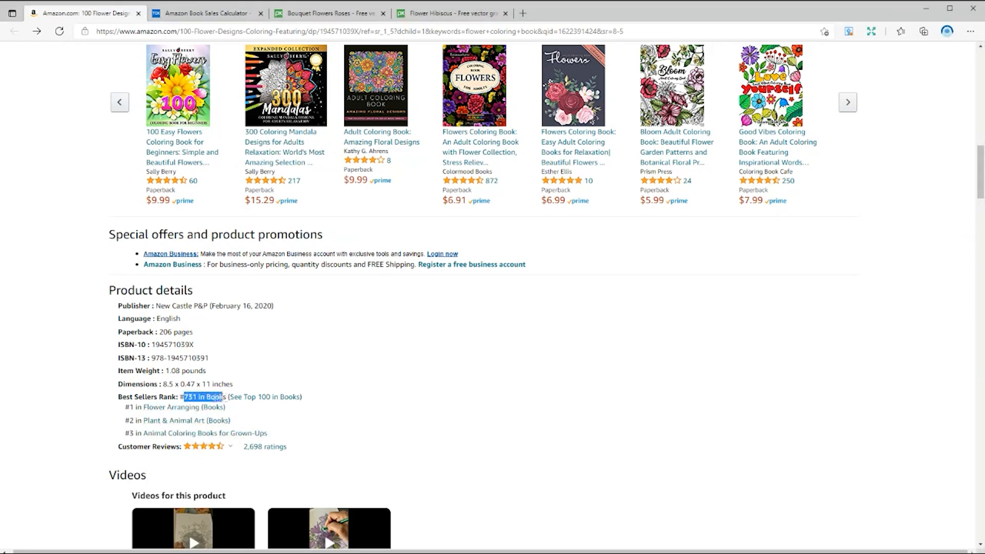
click(467, 419)
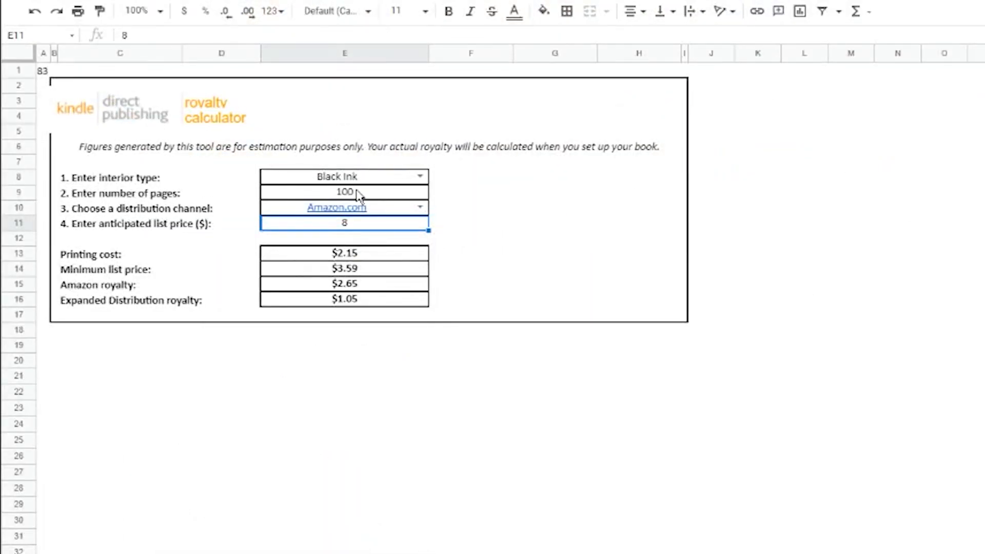
Switch to the KDP royalty calculator spreadsheet and set 206 pages and a 6.99 list price to calculate the Amazon royalty.
click(360, 194)
text(206)
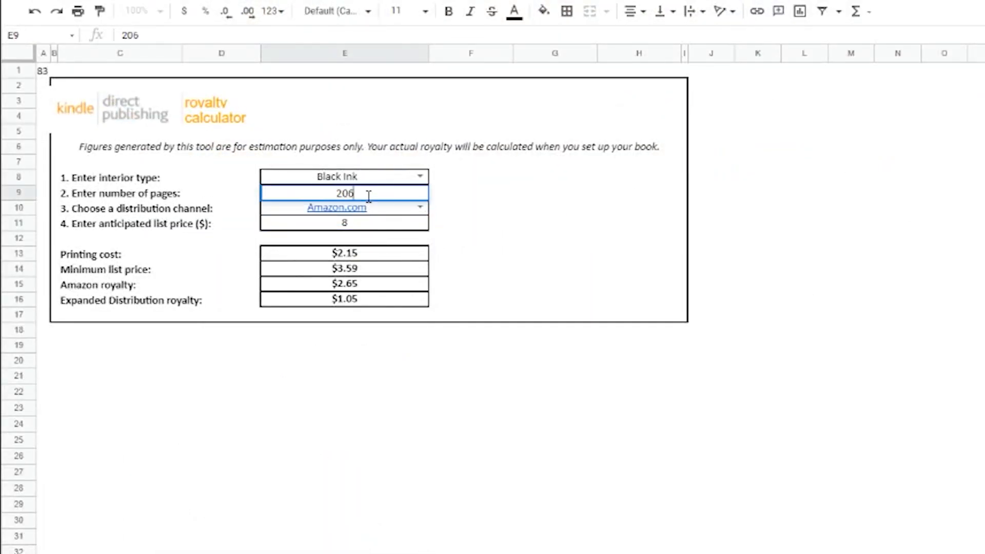
click(374, 227)
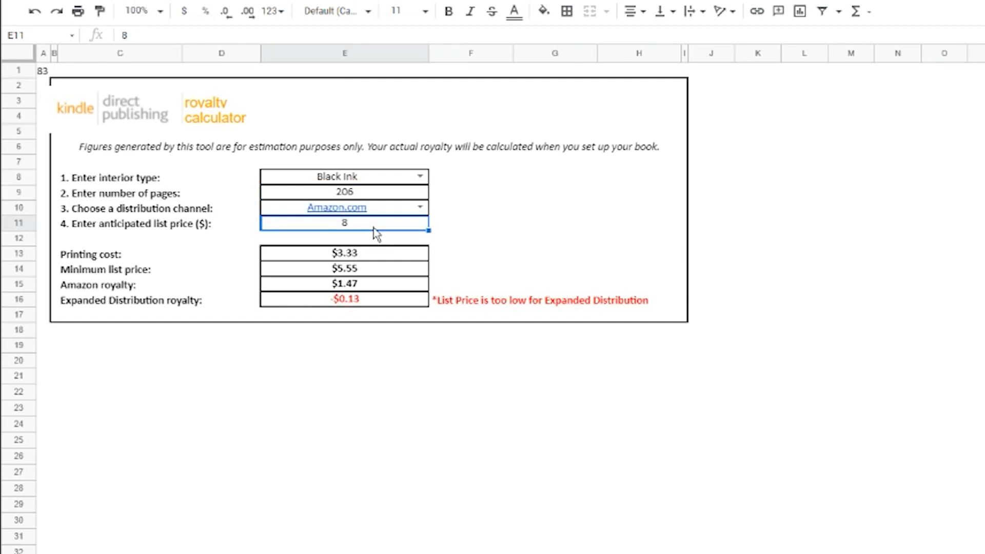
text(6.99)
key(Tab)
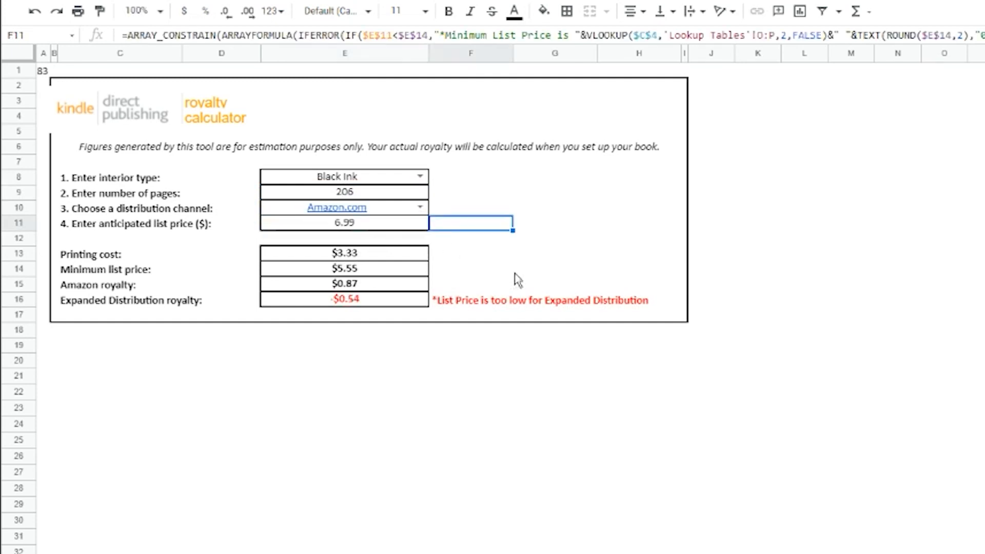
click(329, 284)
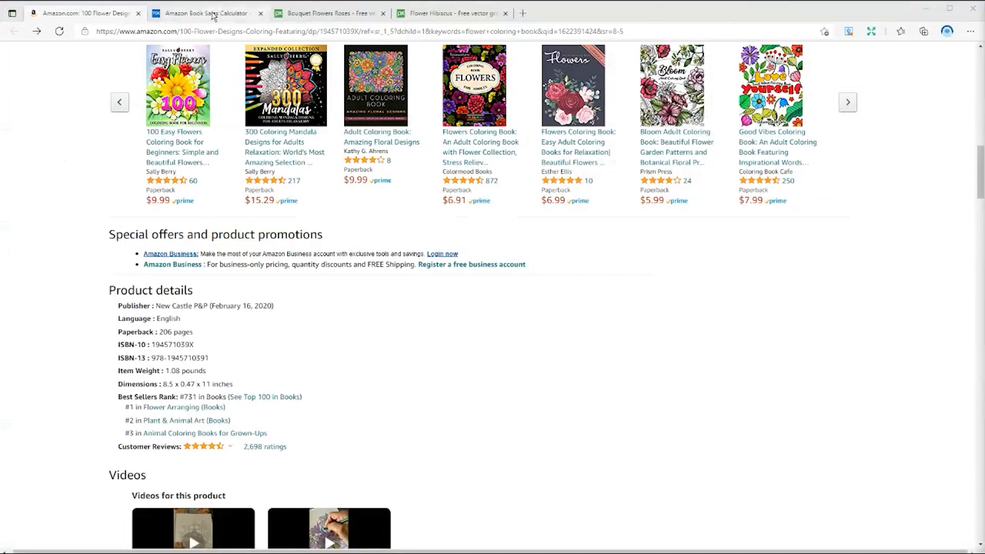
Calculate the estimated sales for a BSR rank of 731 in TCK Publishing's Amazon Book Sales Calculator.
click(209, 13)
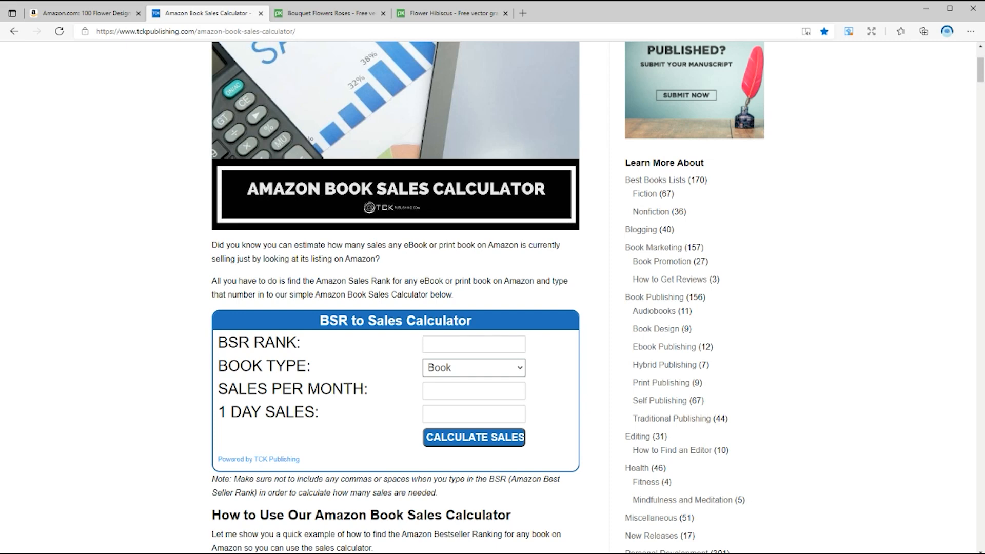
click(483, 346)
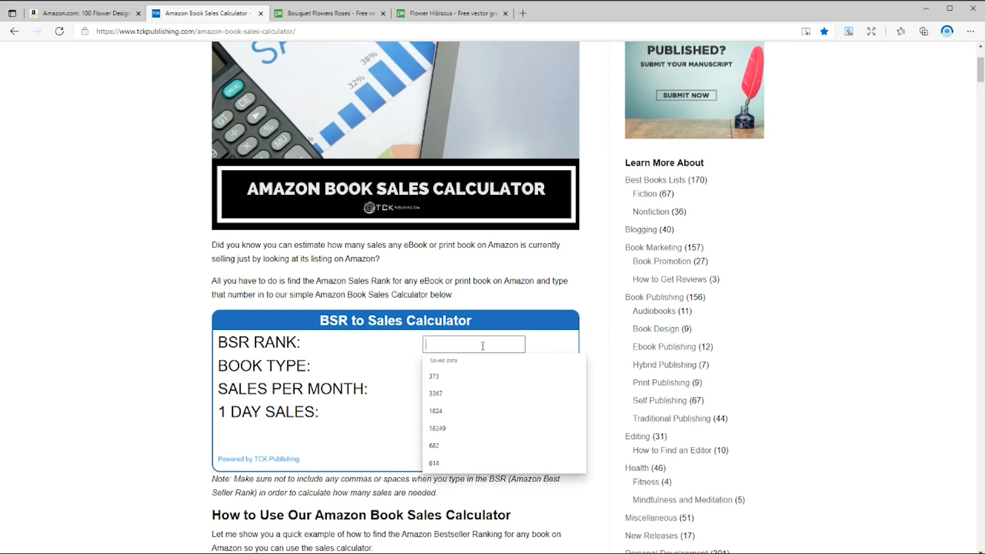
text(731)
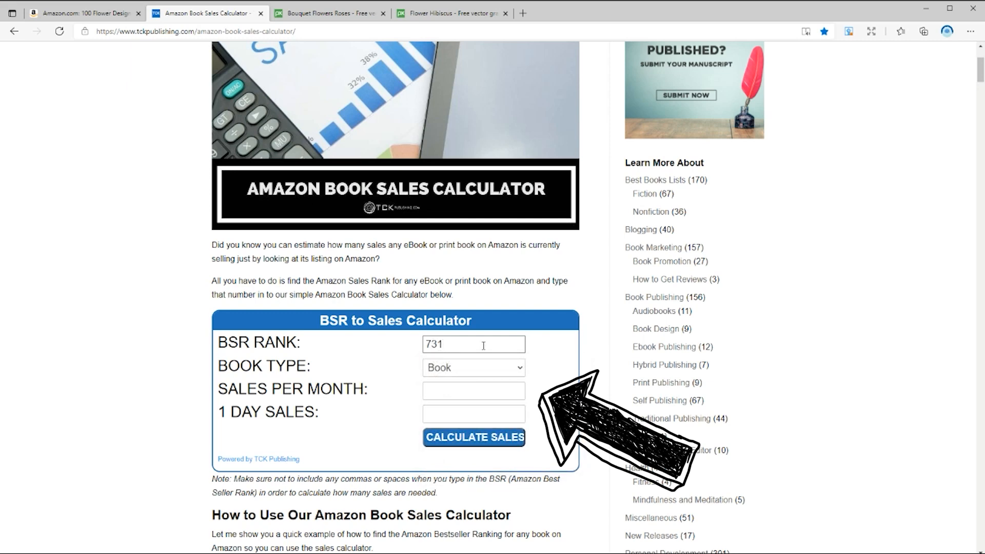
click(502, 447)
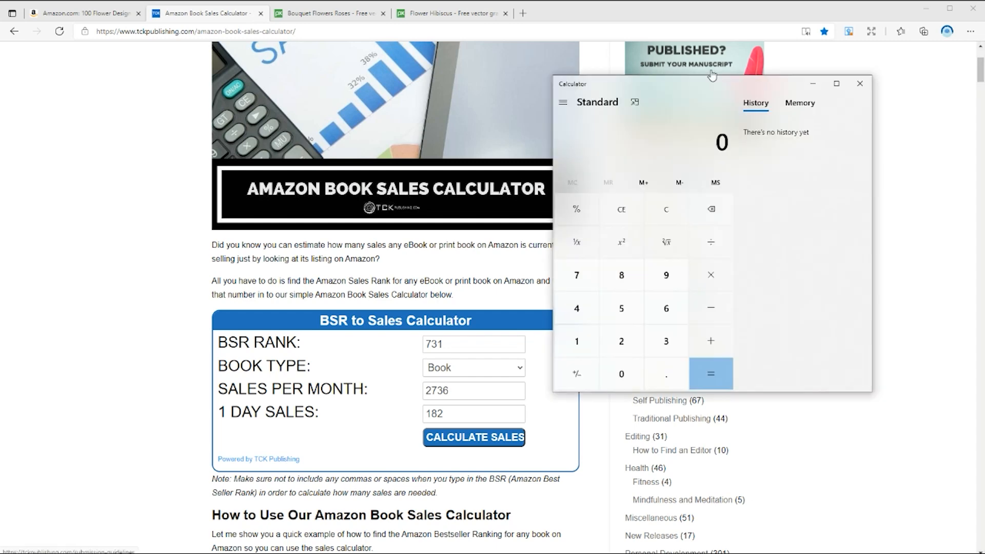
Multiply 2736 monthly sales by the 0.87 royalty in the Windows Calculator, then minimize it.
text(2736 × 0.87)
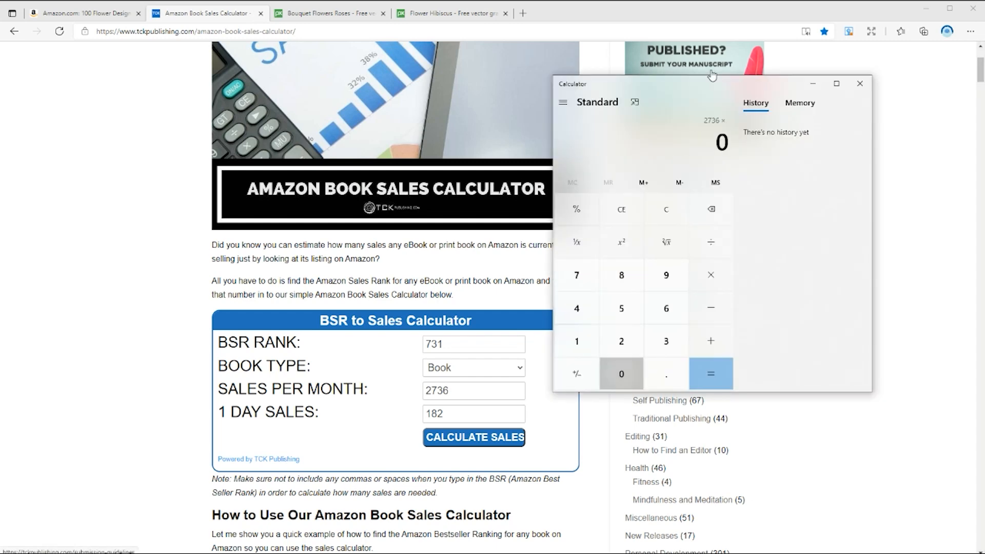
key(Return)
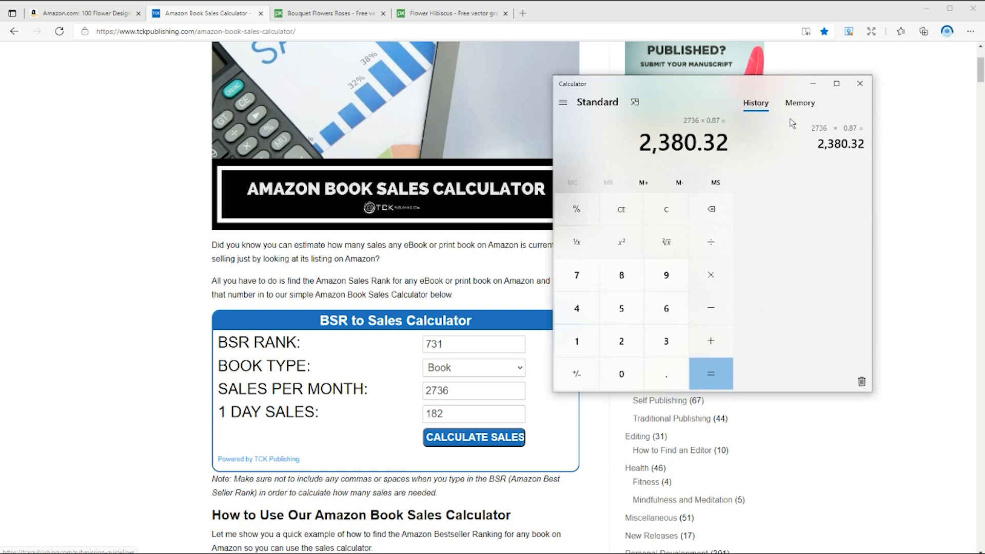
click(813, 85)
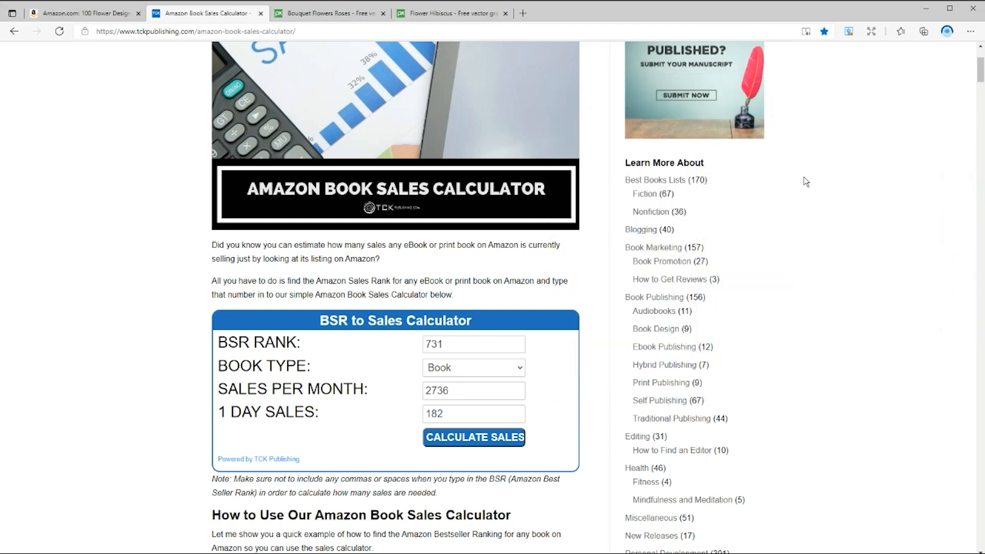
Return to the beginning of the flower coloring book's Amazon listing.
click(100, 19)
scroll(267, 256, up, 15)
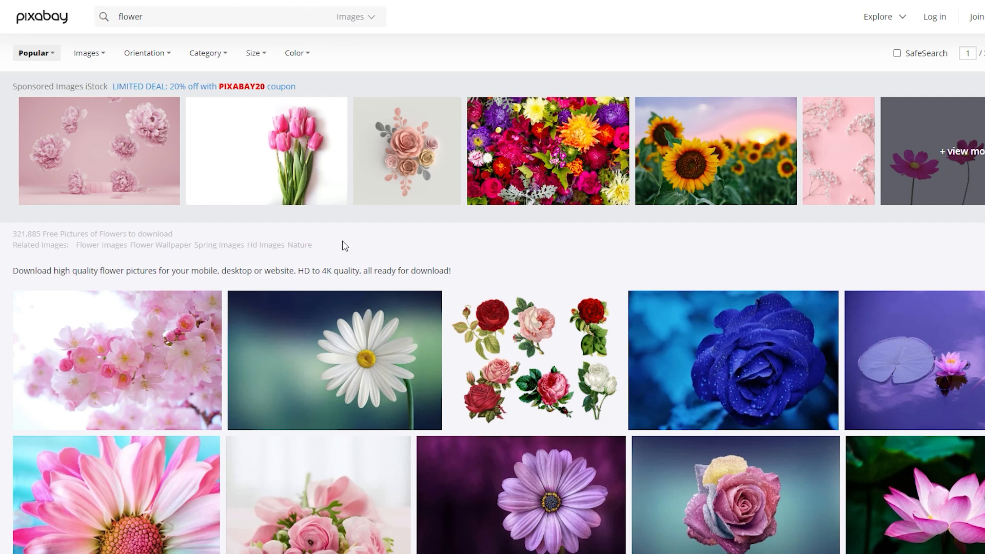
Find the red-and-white rose photo among Pixabay's flower results and download it as a 1920×1442 JPG.
scroll(341, 247, down, 11)
scroll(442, 301, down, 20)
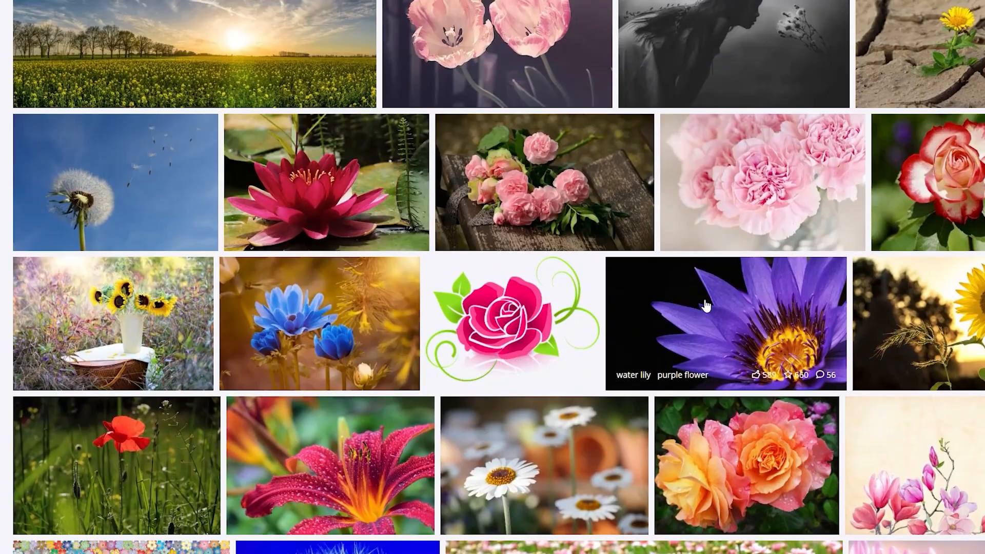
click(958, 177)
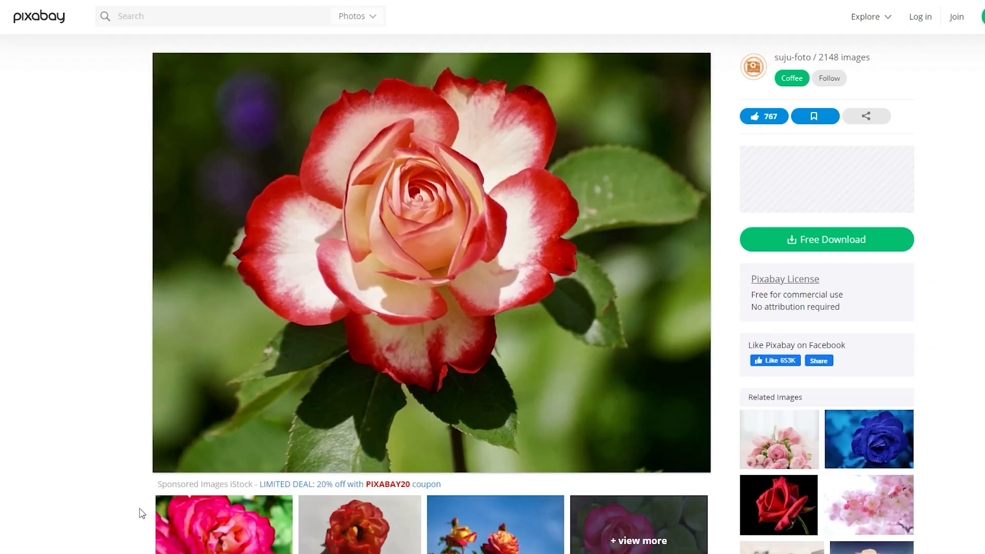
click(872, 240)
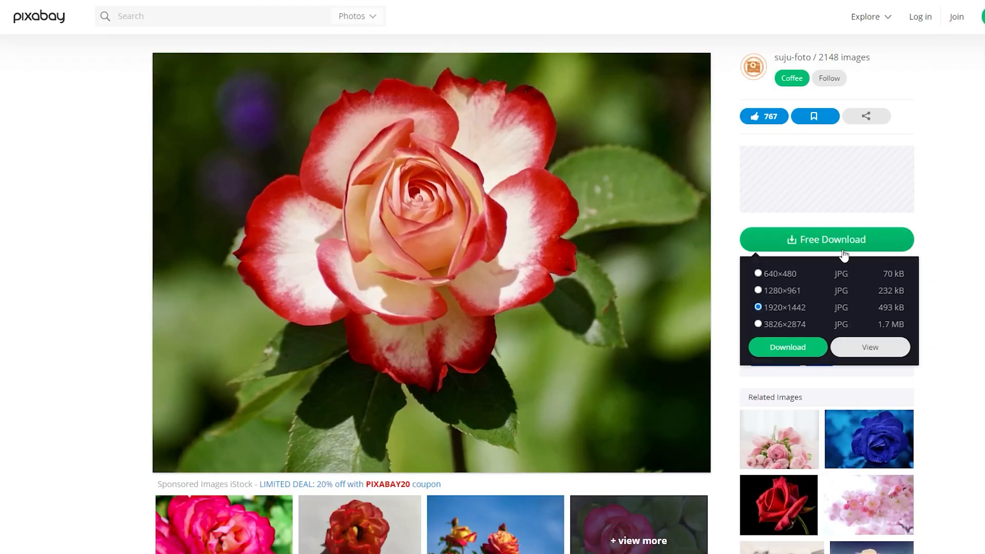
click(795, 347)
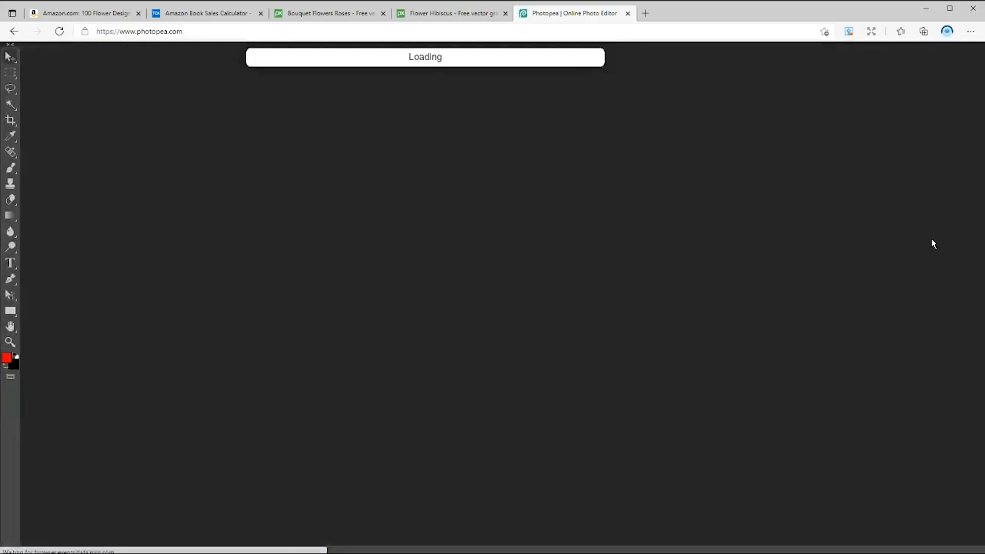
Open the downloaded rose photo in Photopea and isolate the bloom with an Object Selection and a raster mask.
click(354, 316)
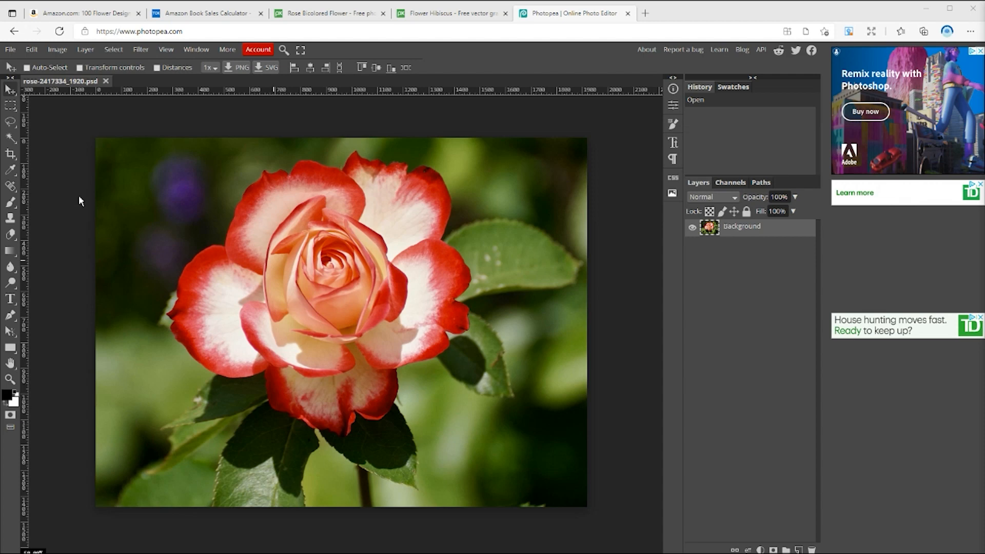
right_click(11, 138)
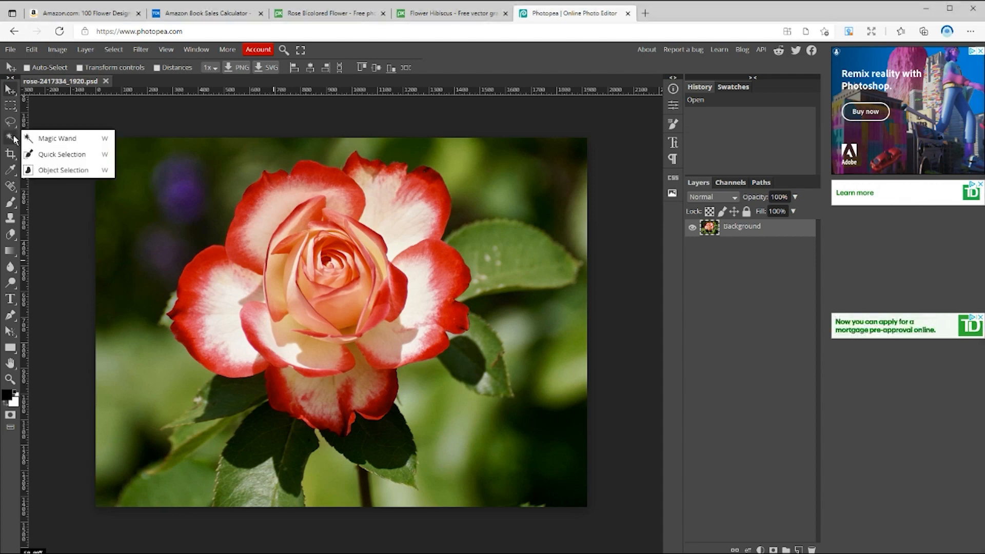
click(73, 174)
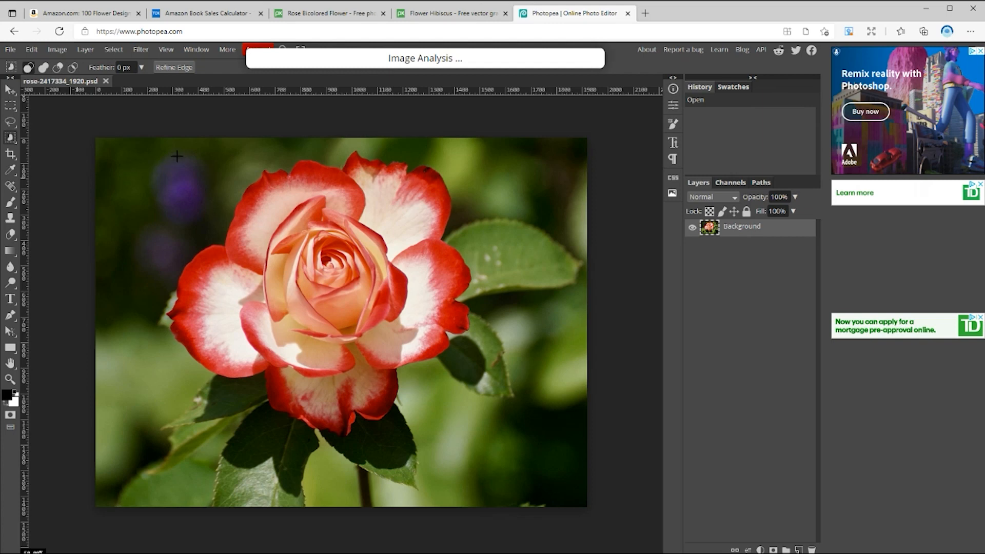
drag(159, 143, 493, 451)
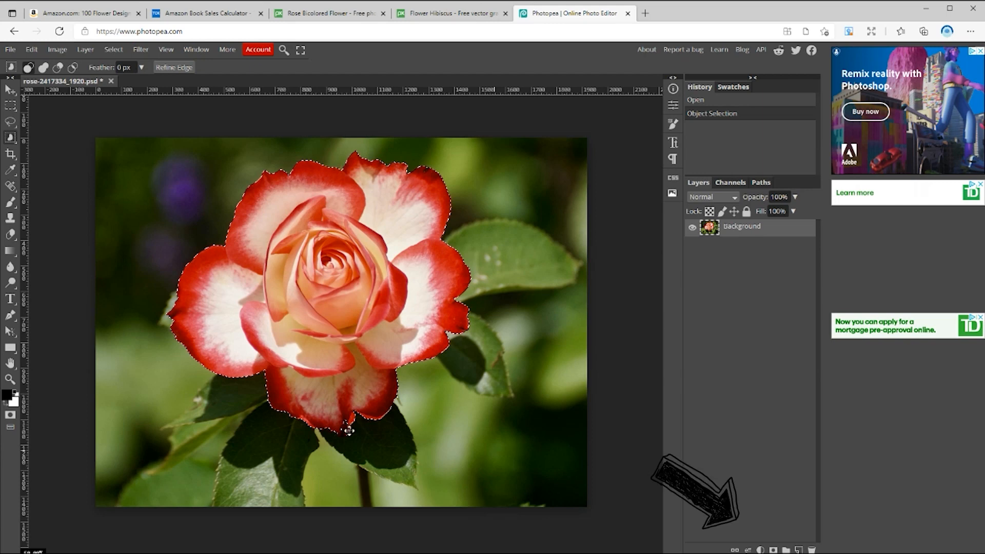
click(774, 551)
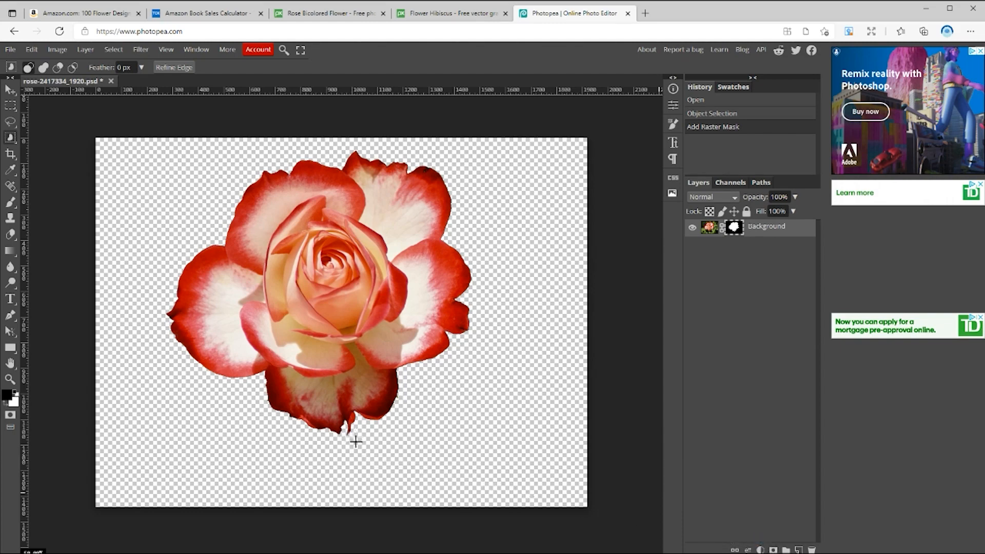
Refine the mask along the rose's lower edge with the Brush, hiding the stray petal sliver in black and restoring the notched edge in white.
scroll(359, 440, up, 5)
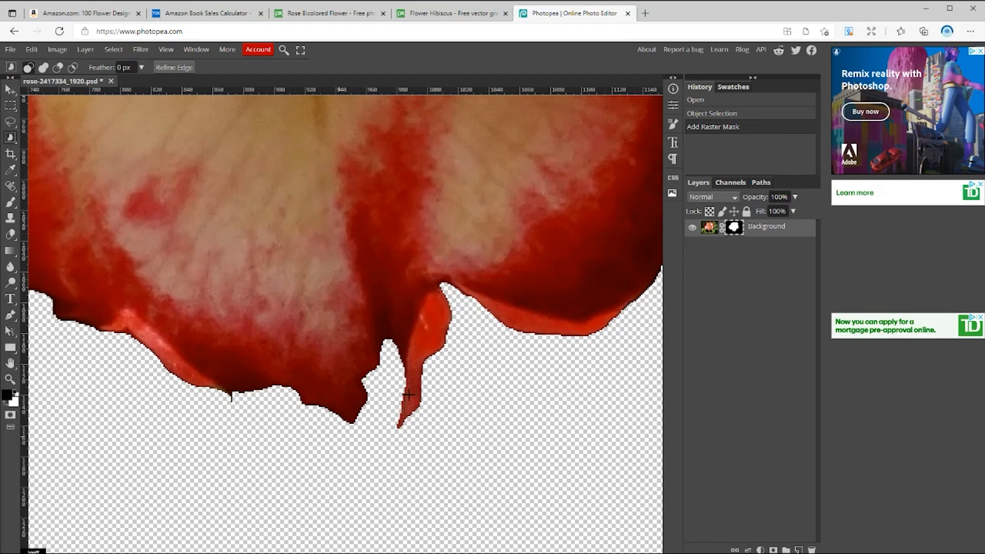
key(b)
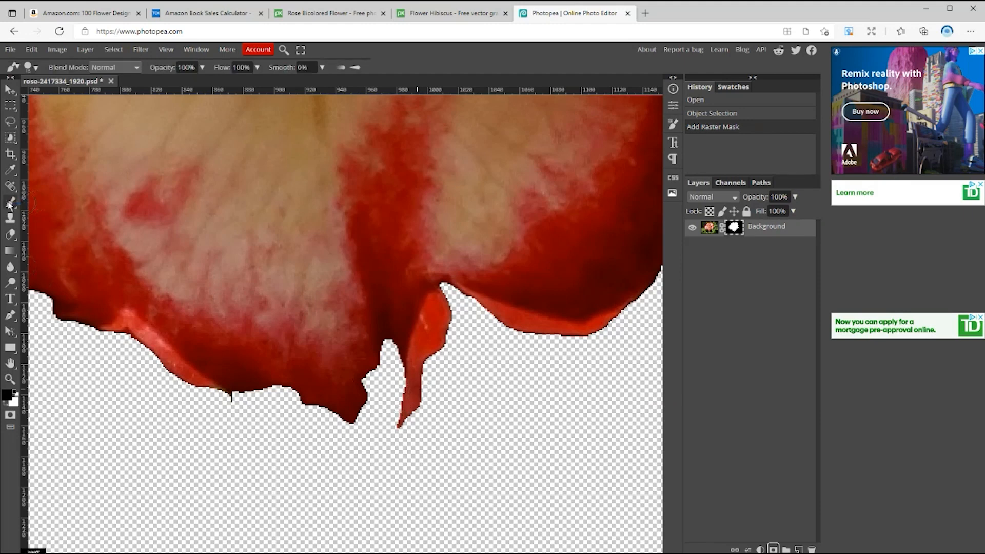
mouse_move(407, 405)
mouse_down()
mouse_move(403, 413)
mouse_move(443, 325)
mouse_move(442, 295)
mouse_move(418, 310)
mouse_move(399, 349)
mouse_move(400, 367)
mouse_move(429, 315)
mouse_move(403, 424)
mouse_move(385, 451)
mouse_up()
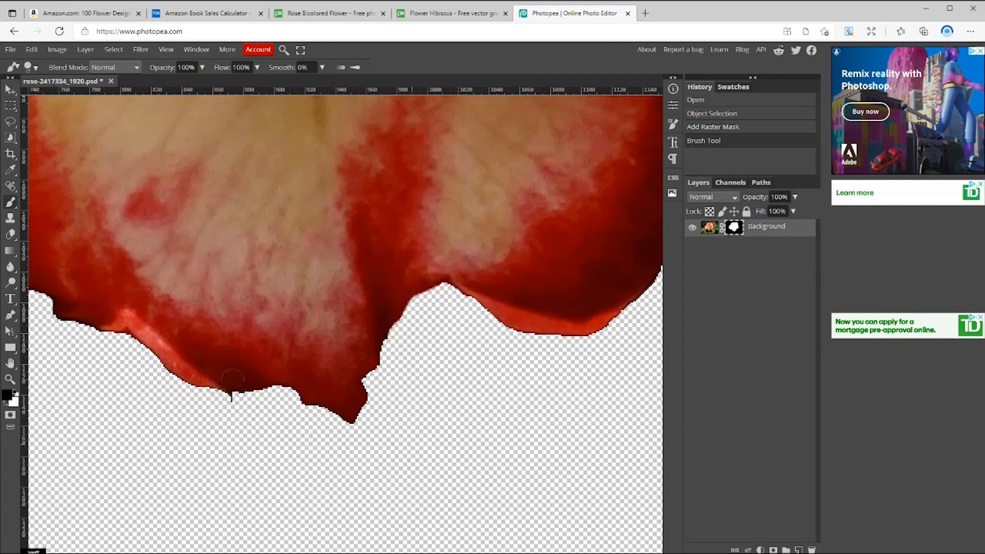
key(x)
mouse_move(237, 388)
mouse_down()
mouse_move(277, 398)
mouse_move(307, 390)
mouse_move(264, 378)
mouse_up()
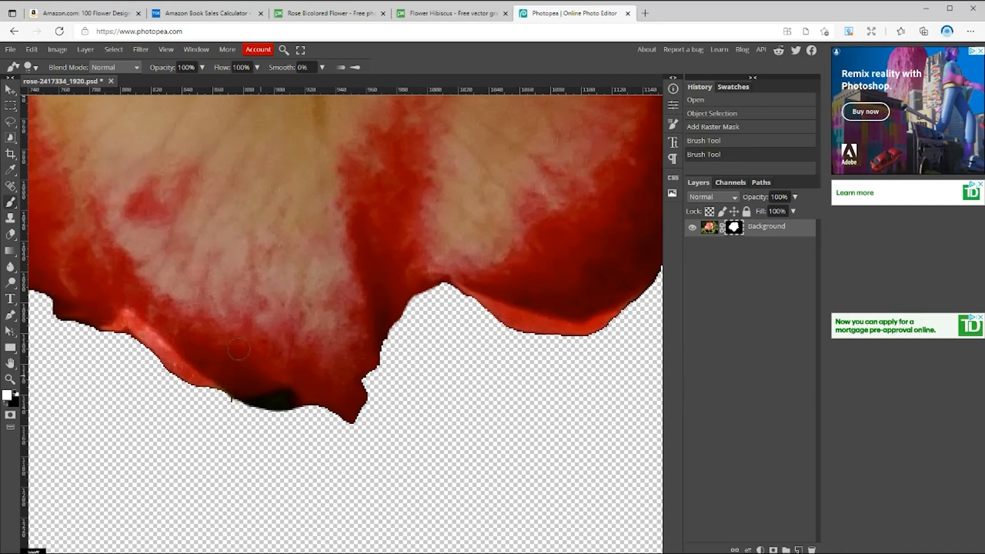
scroll(226, 348, down, 5)
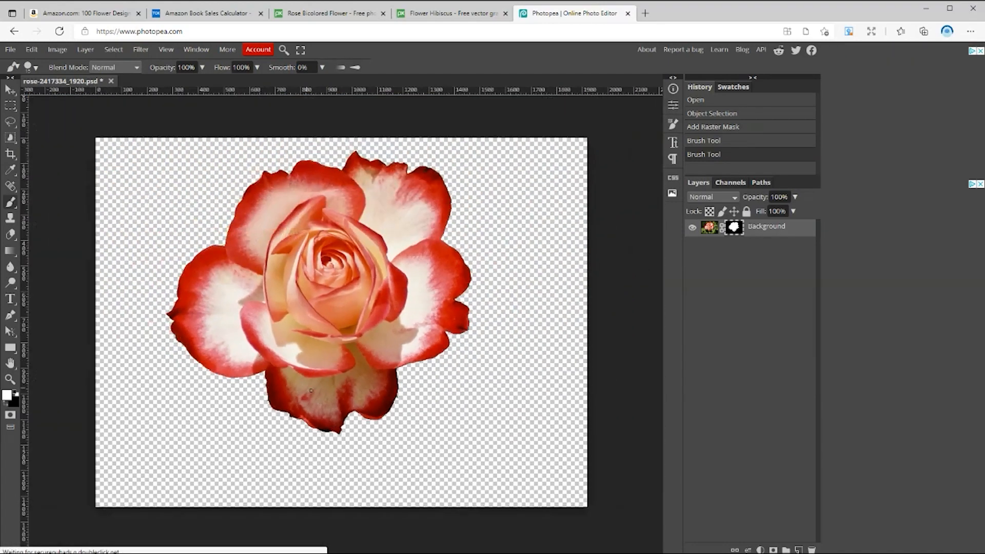
scroll(341, 322, up, 2)
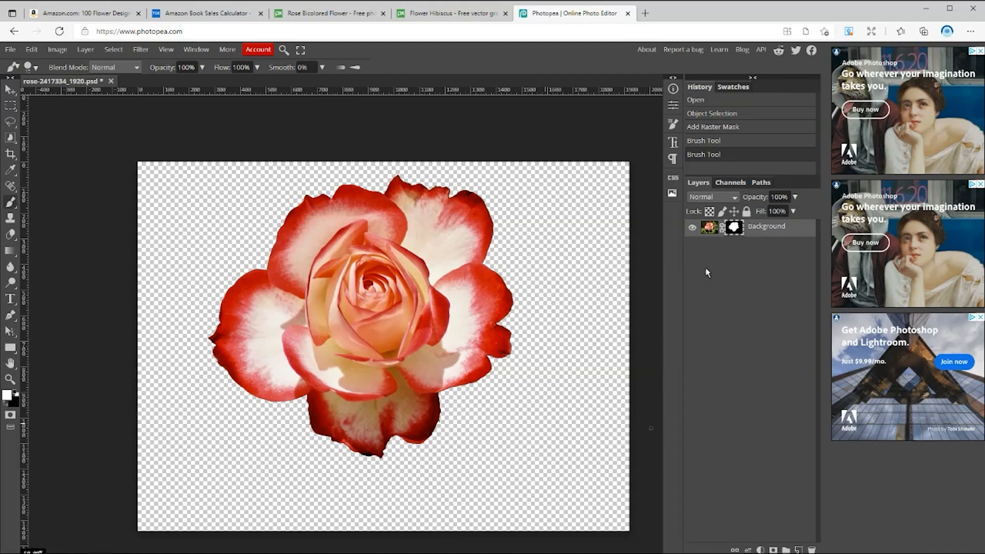
Apply the Photocopy filter from the Filter Gallery to the rose layer's image, with Detail 5 and Darkness 15.
click(707, 227)
click(141, 50)
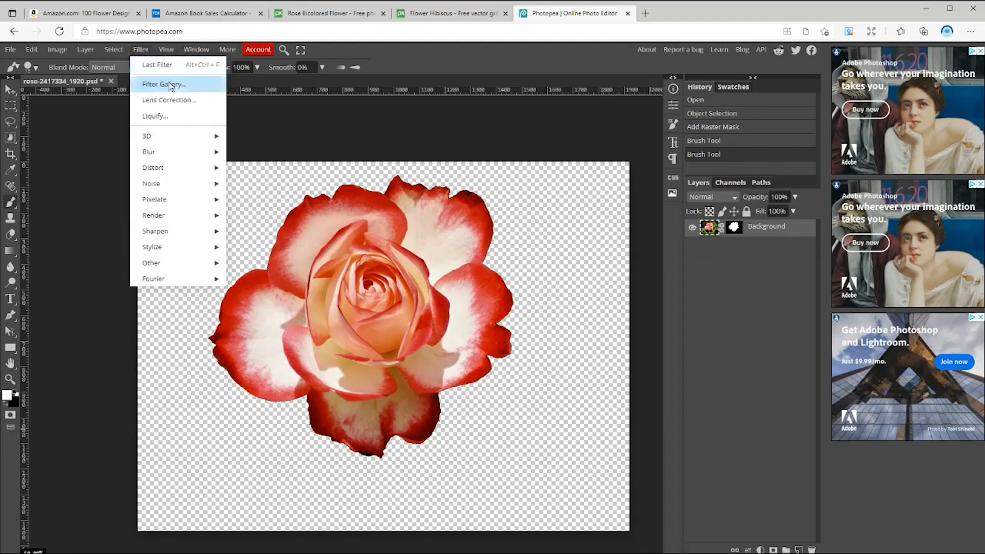
click(202, 89)
scroll(653, 329, down, 6)
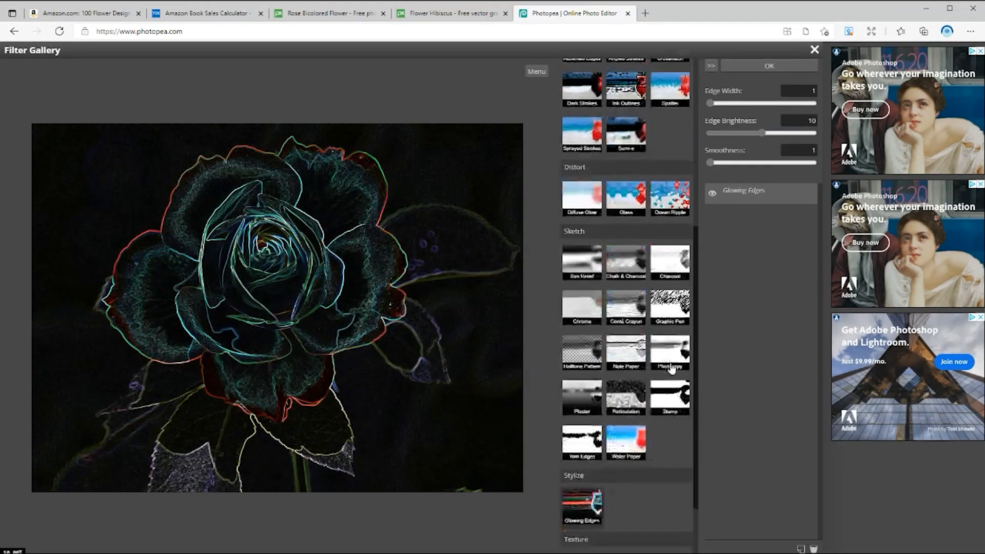
click(672, 347)
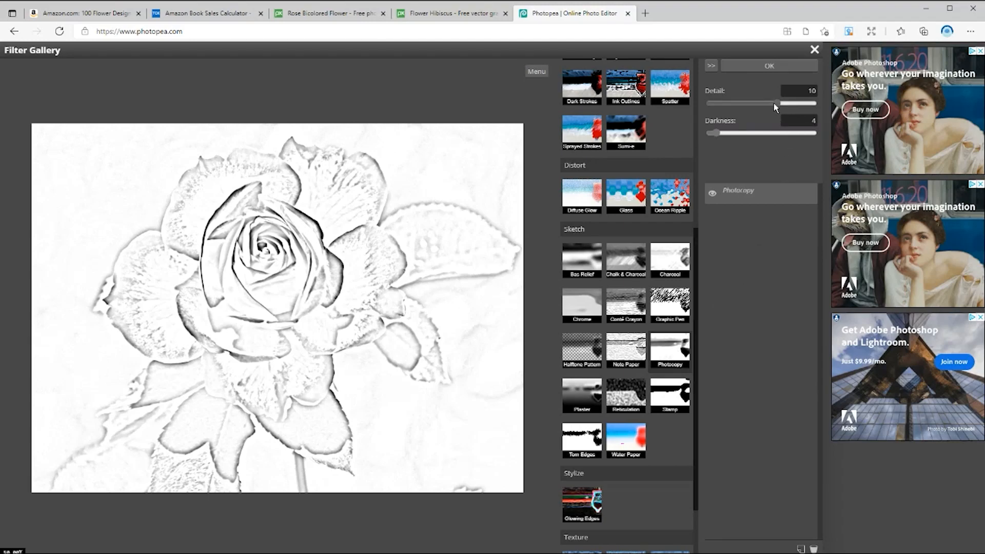
mouse_move(774, 102)
mouse_down()
mouse_move(764, 103)
mouse_move(778, 103)
mouse_up()
drag(715, 133, 739, 137)
drag(778, 103, 739, 105)
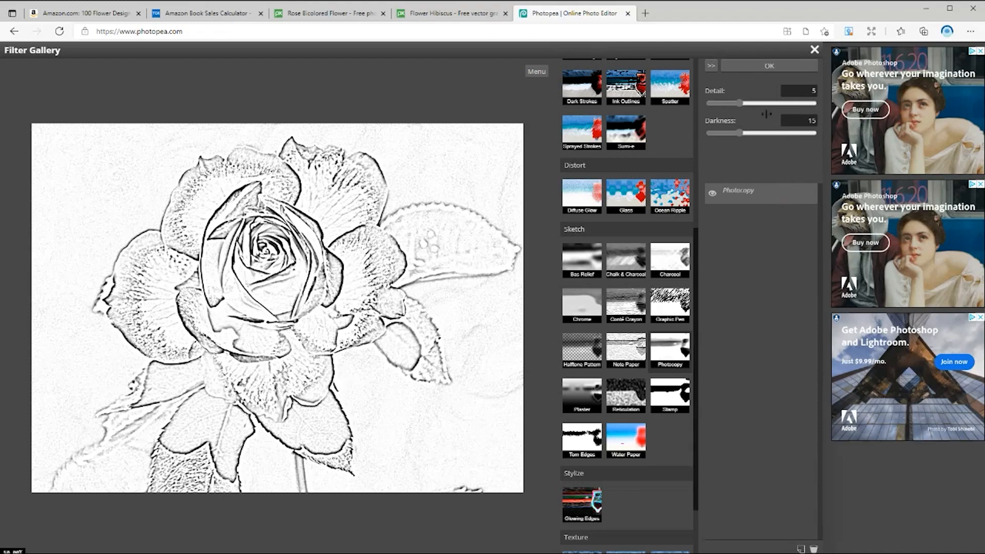
click(775, 67)
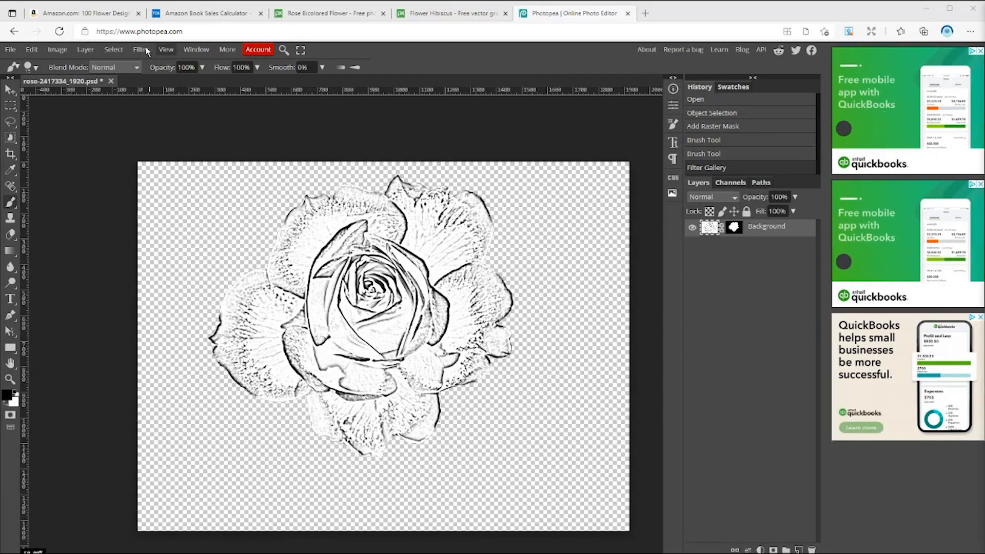
Darken the rose's line art with a Levels adjustment, setting the midtone value to 0.61.
click(56, 50)
mouse_move(103, 64)
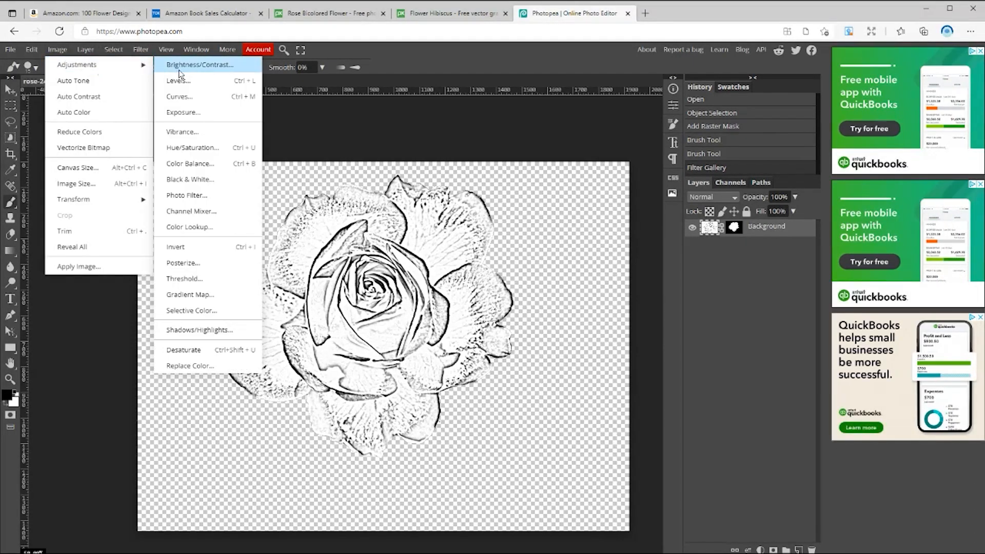
click(180, 81)
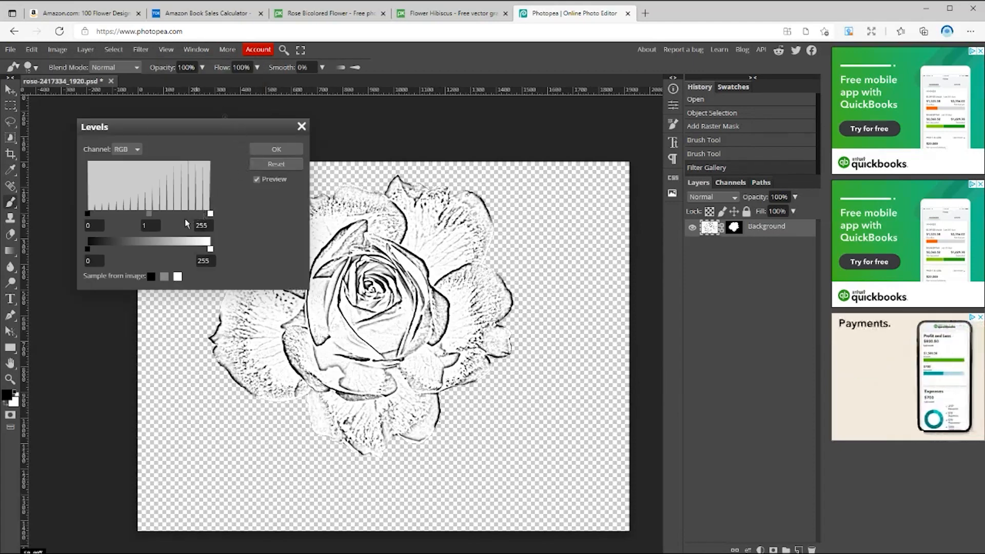
mouse_move(87, 215)
mouse_down()
mouse_move(115, 218)
mouse_move(59, 216)
mouse_up()
drag(150, 218, 164, 218)
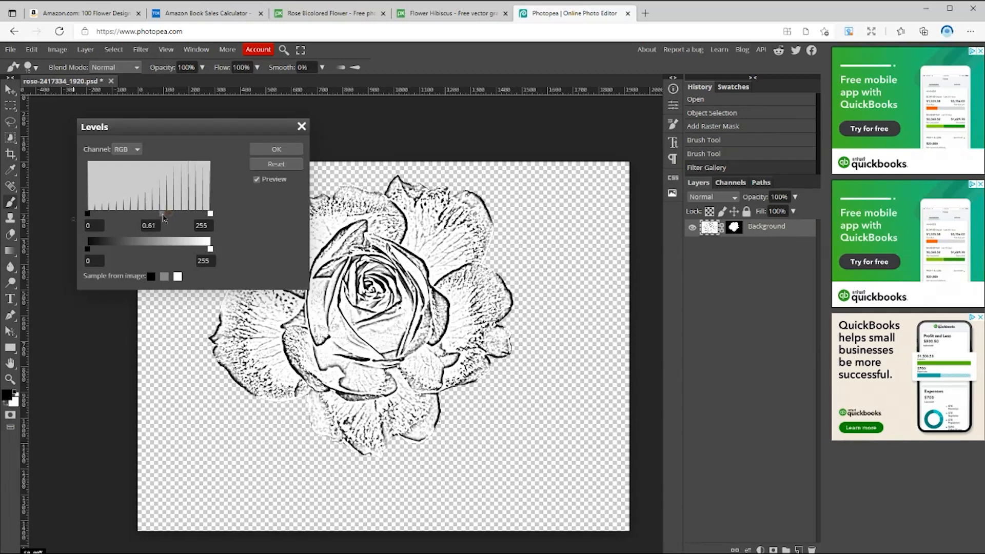
click(259, 152)
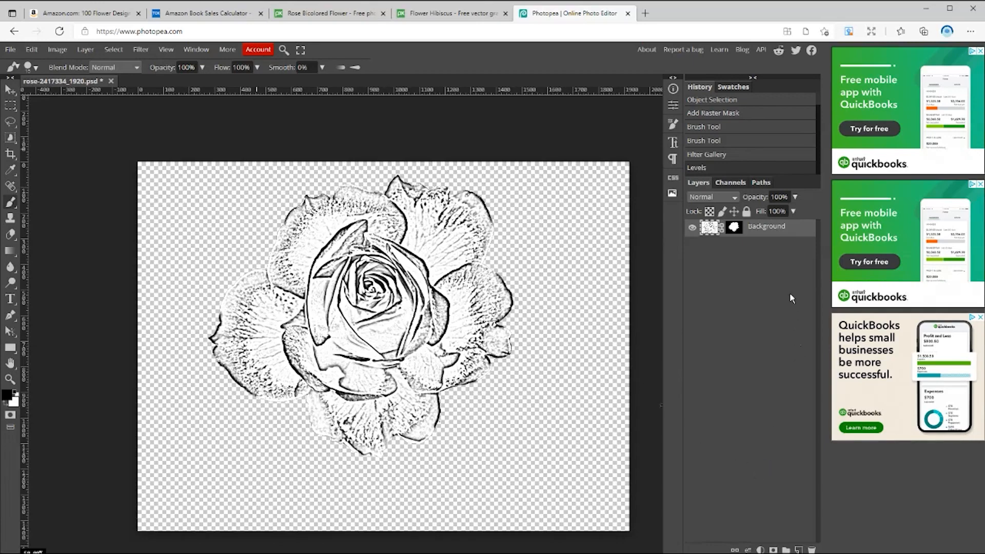
Add a 3 px black (000000) outside Stroke to the rose layer as a layer style.
double_click(772, 233)
click(768, 255)
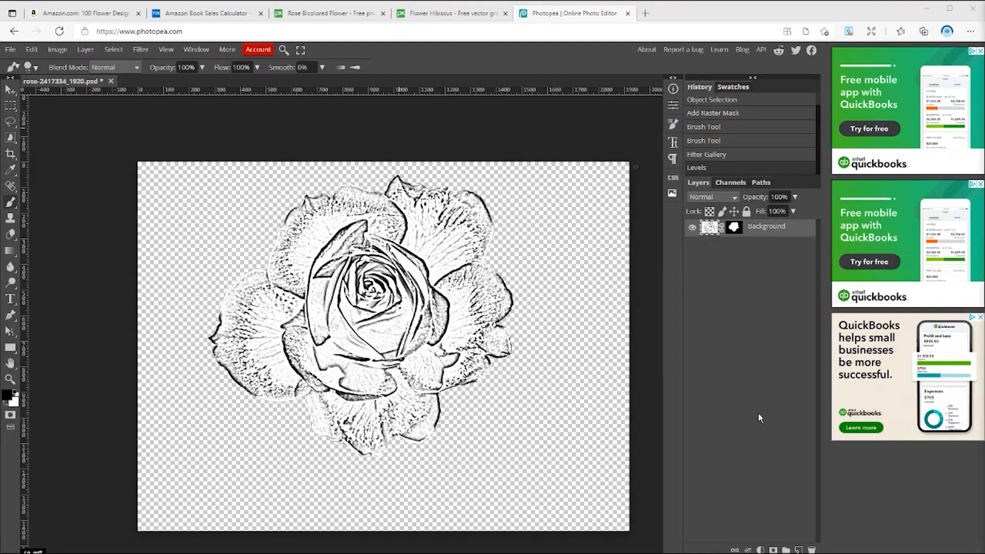
click(748, 549)
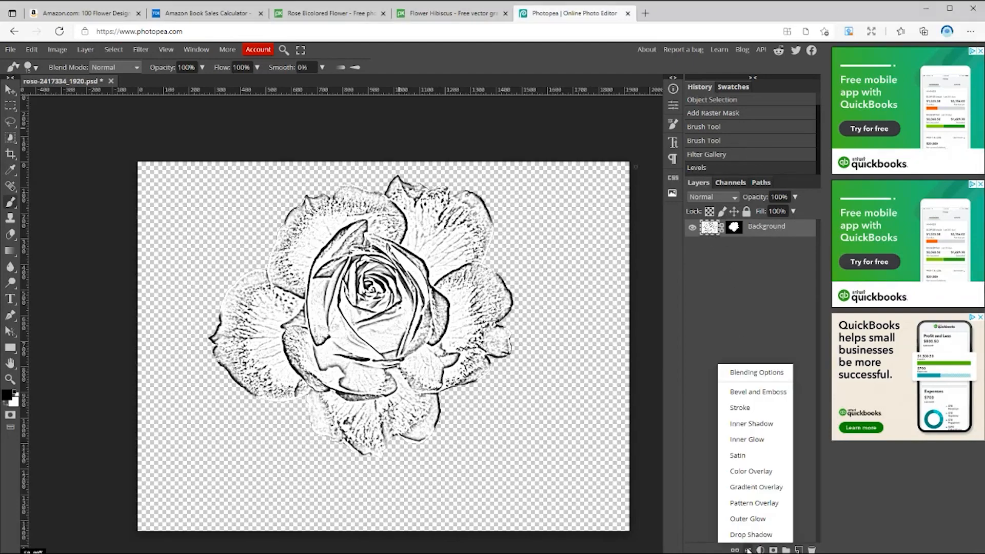
double_click(709, 231)
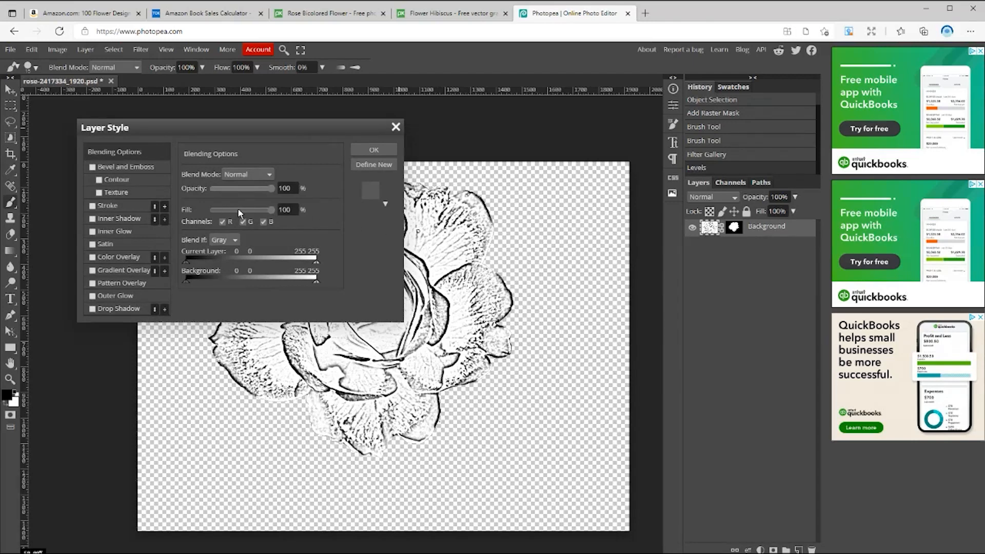
click(102, 207)
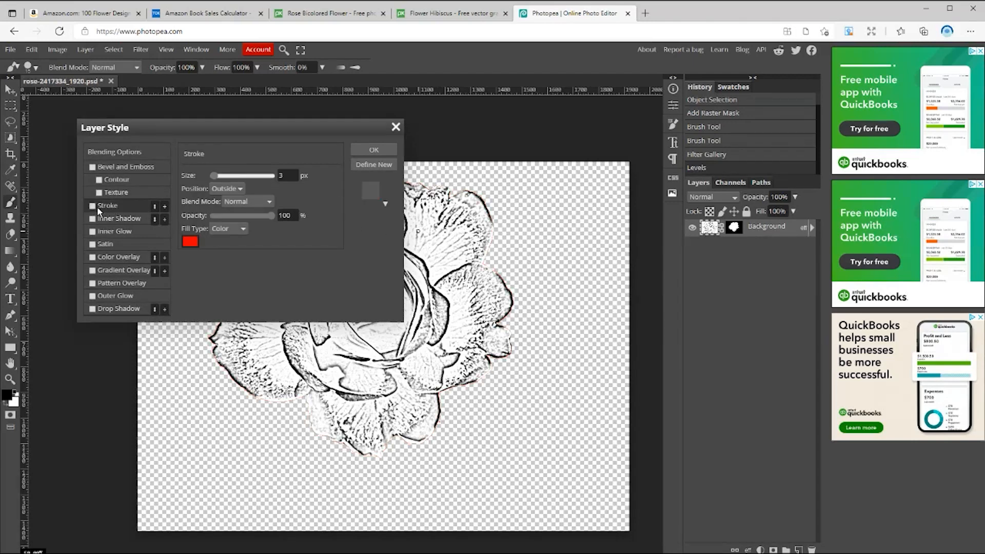
click(191, 241)
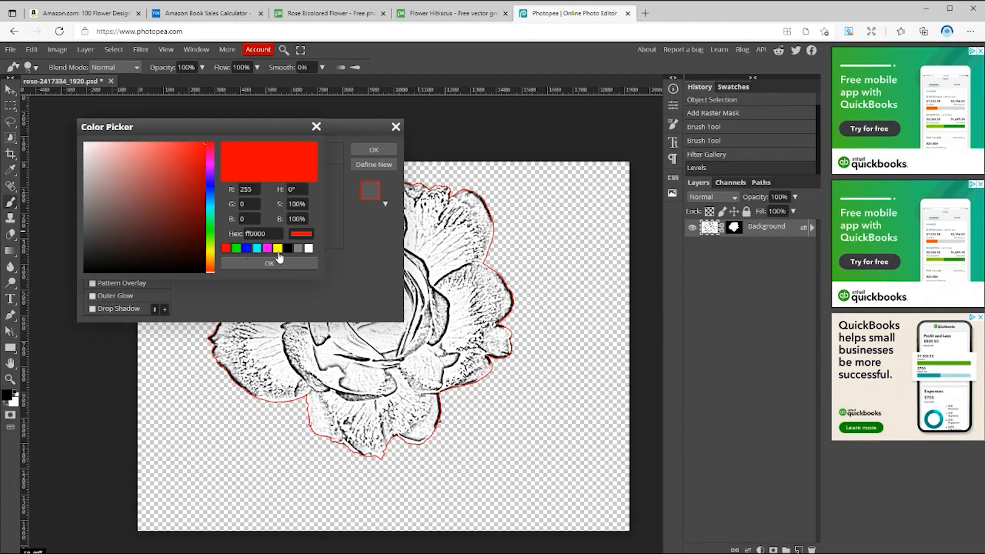
click(288, 248)
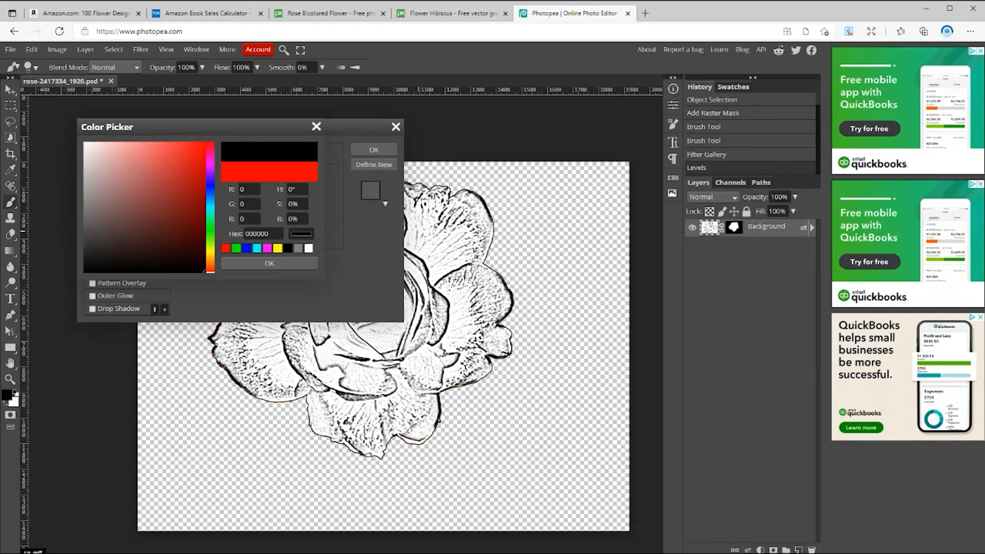
click(270, 263)
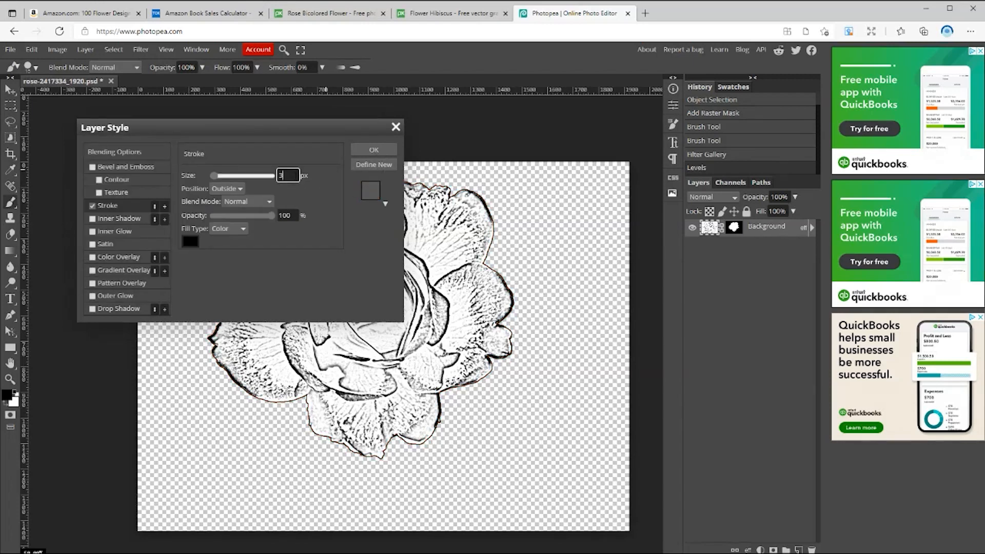
key(Return)
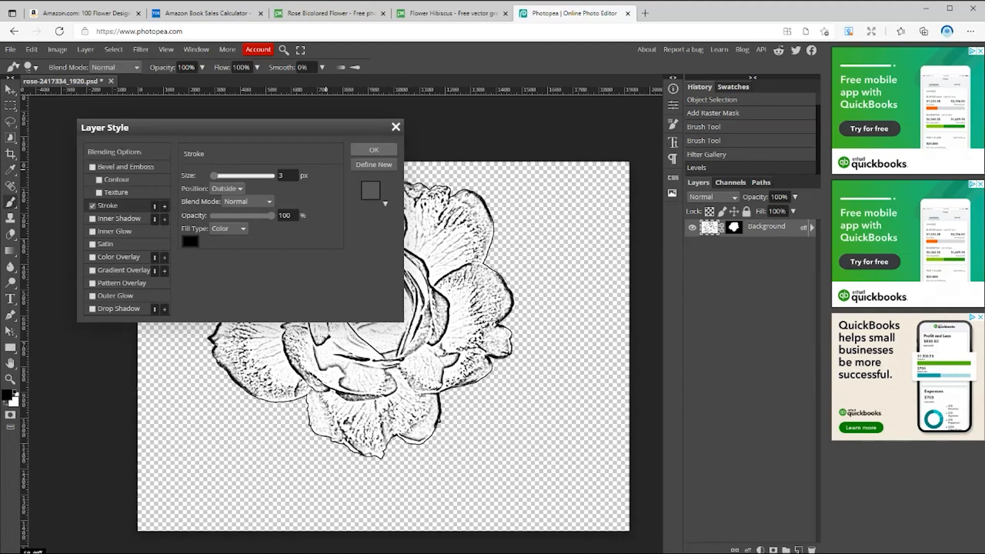
click(380, 149)
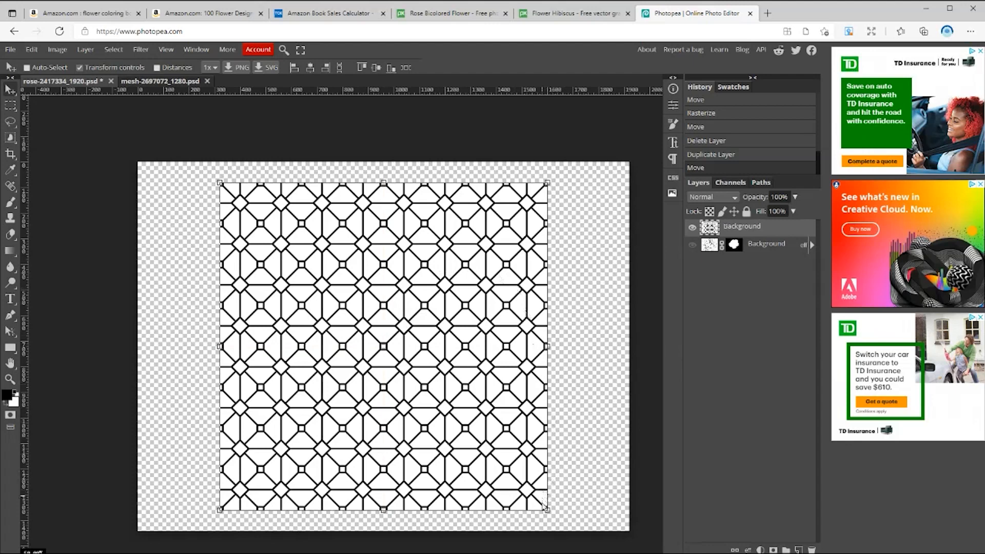
Enlarge the mesh layer to 150.72% so it covers the canvas width, and define it as a new pattern.
drag(547, 509, 630, 553)
click(32, 51)
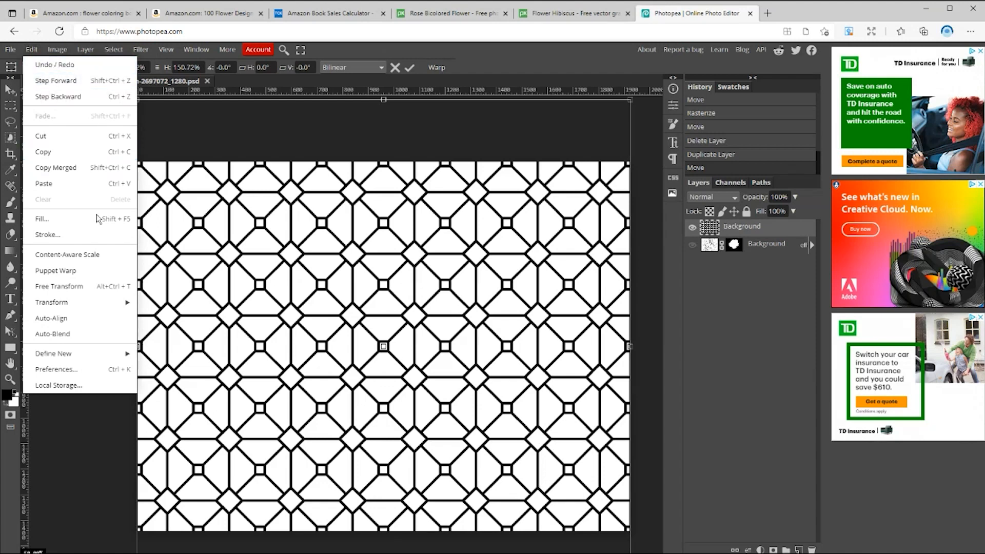
mouse_move(124, 358)
click(170, 359)
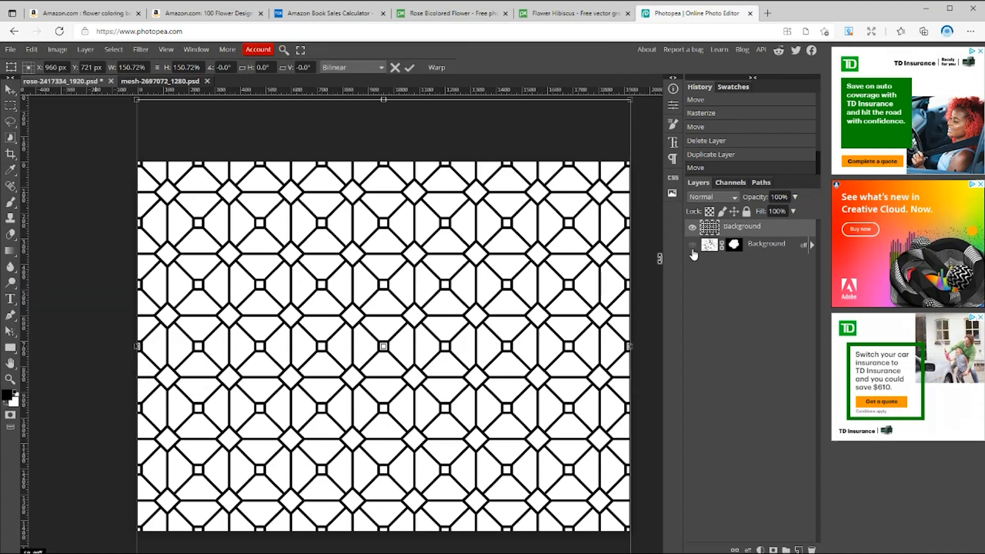
click(692, 244)
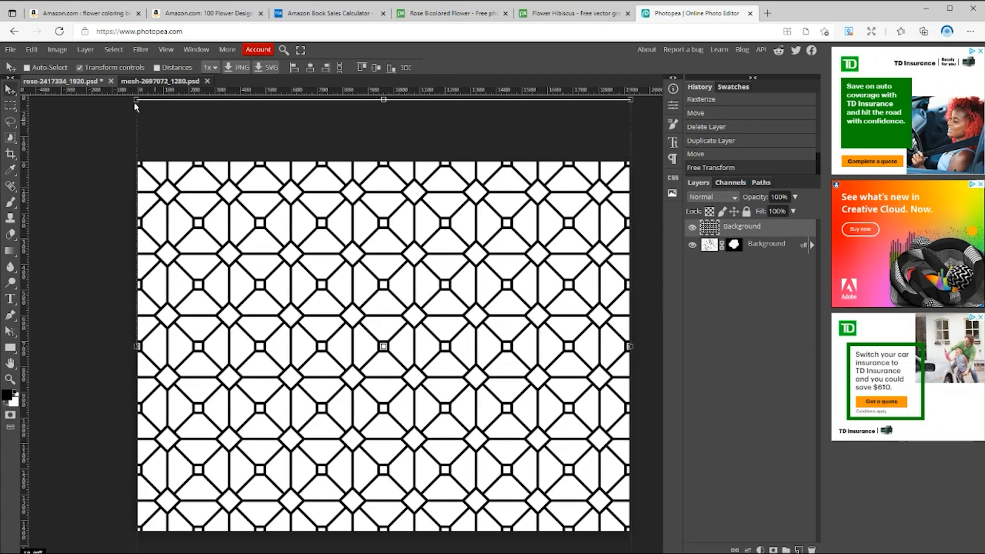
Add a Pattern Fill layer using the black-and-white mesh pattern at 35% scale behind the rose.
click(88, 50)
mouse_move(145, 154)
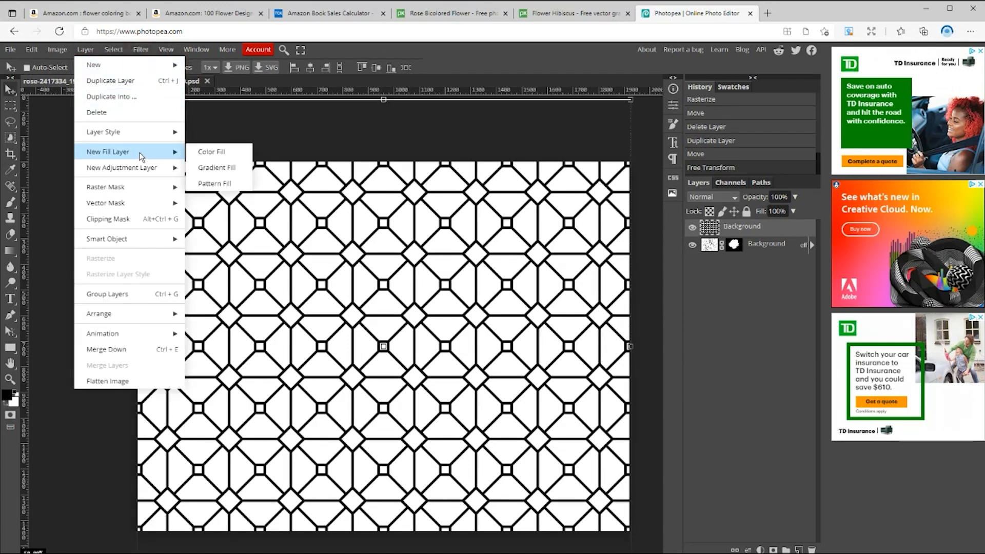
click(226, 184)
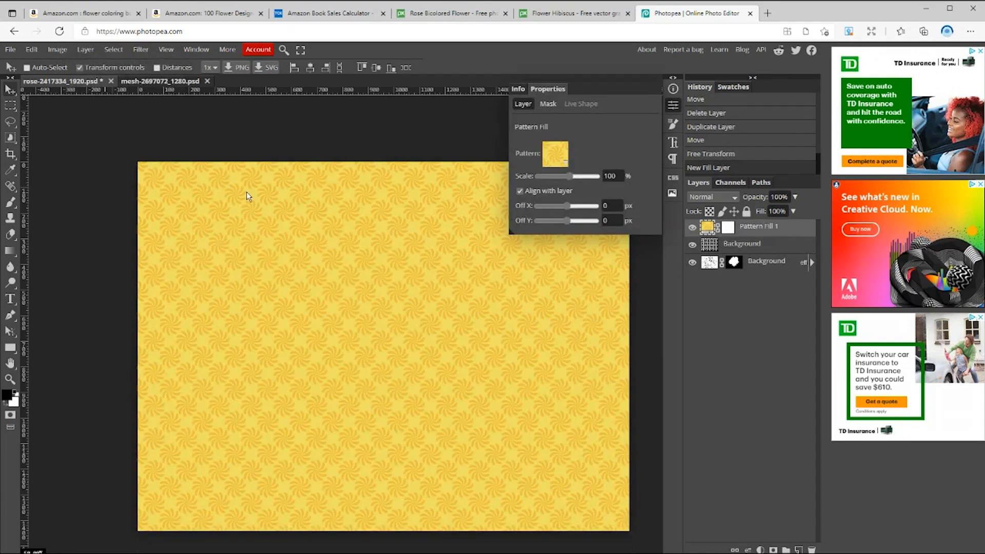
click(557, 157)
click(571, 183)
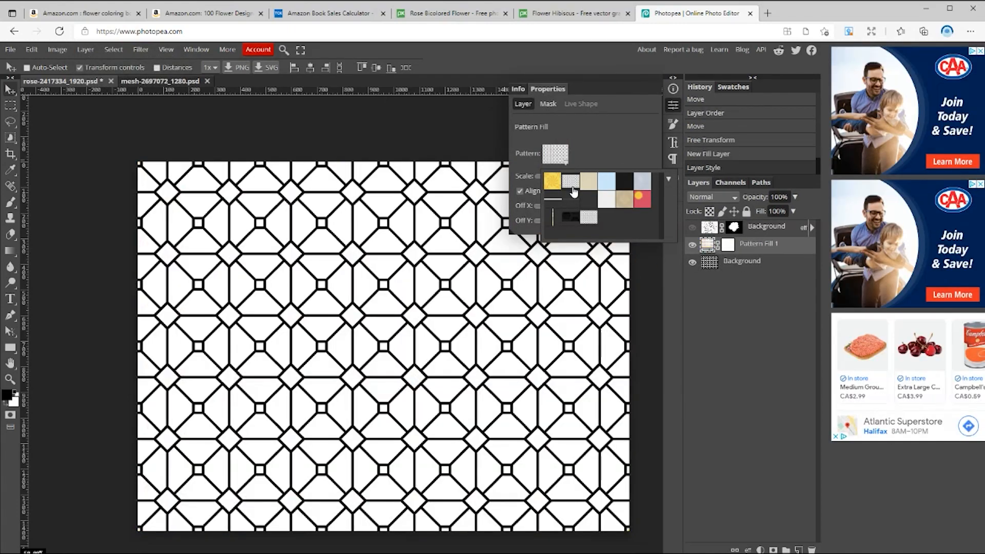
key(Escape)
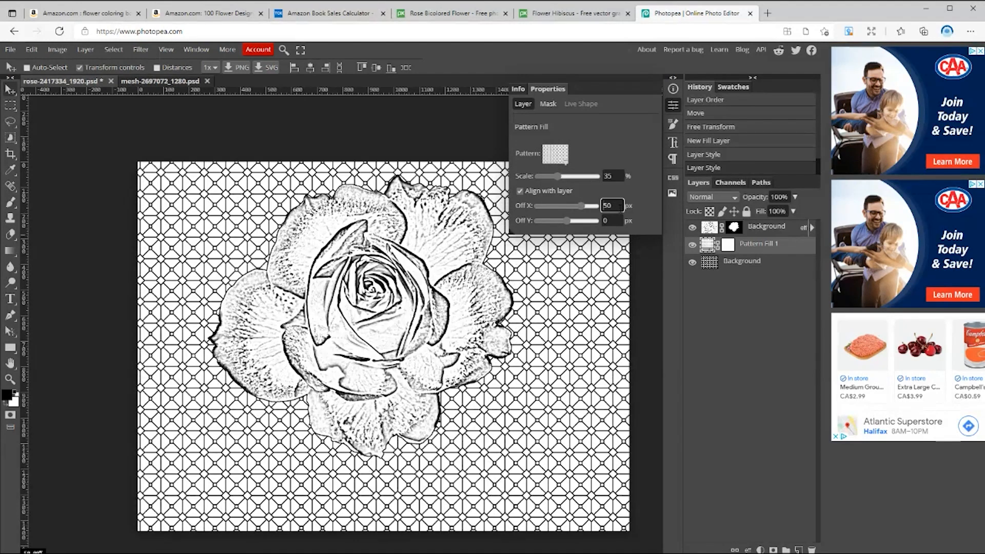
Reduce the pattern fill's horizontal offset in small increments to align the mesh with the canvas edge.
key(Down)
key(Down)
key(Down)
key(Down)
key(Down)
key(Down)
key(Down)
key(Down)
key(Down)
key(Down)
key(Down)
key(Down)
key(Down)
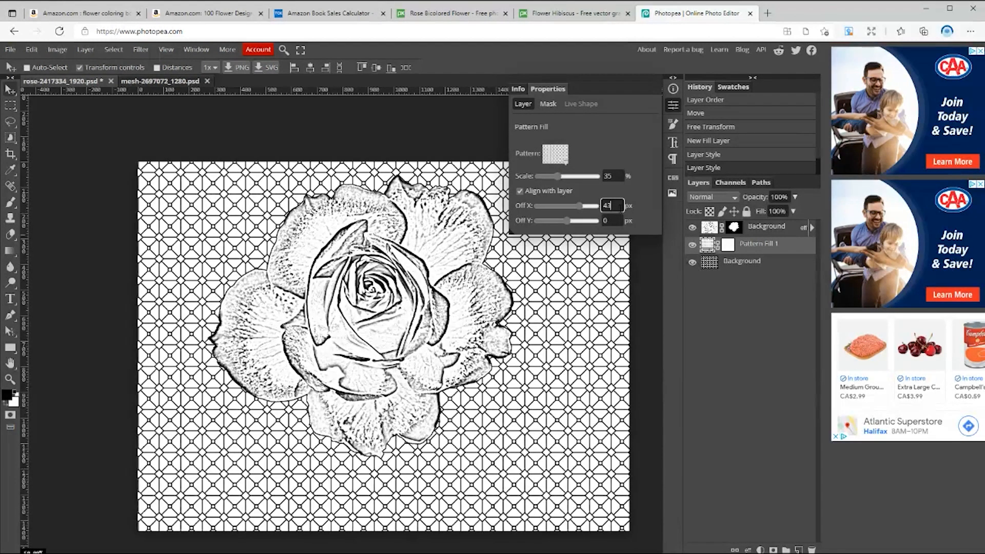
key(Down)
key(Down)
key(Down)
key(Down)
key(Down)
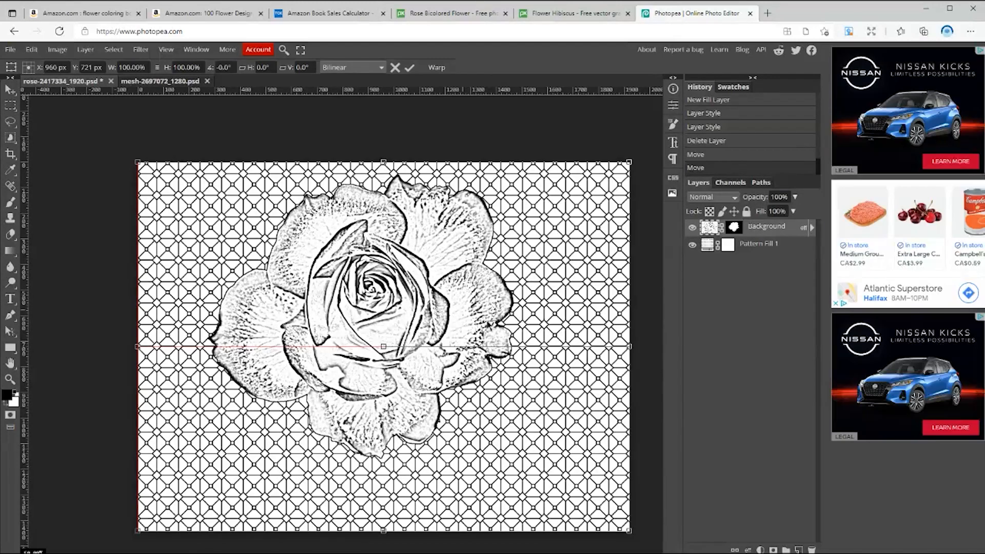
Move the rose layer down and to the right over the mesh background, to about X 1022 px, Y 759 px.
drag(487, 326, 476, 322)
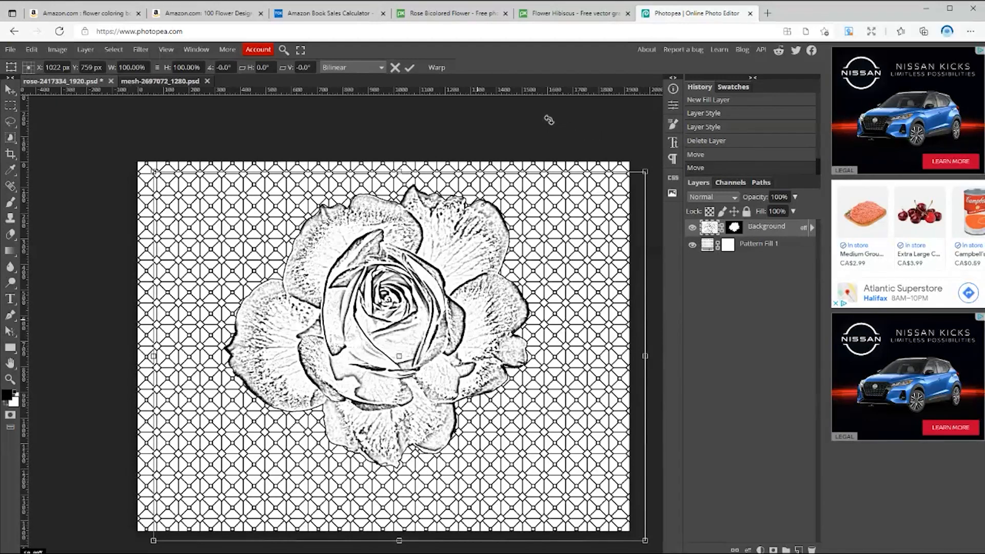
Search Pixabay's vector graphics for "flowers" and browse the results for illustrations suited to a coloring page.
click(560, 13)
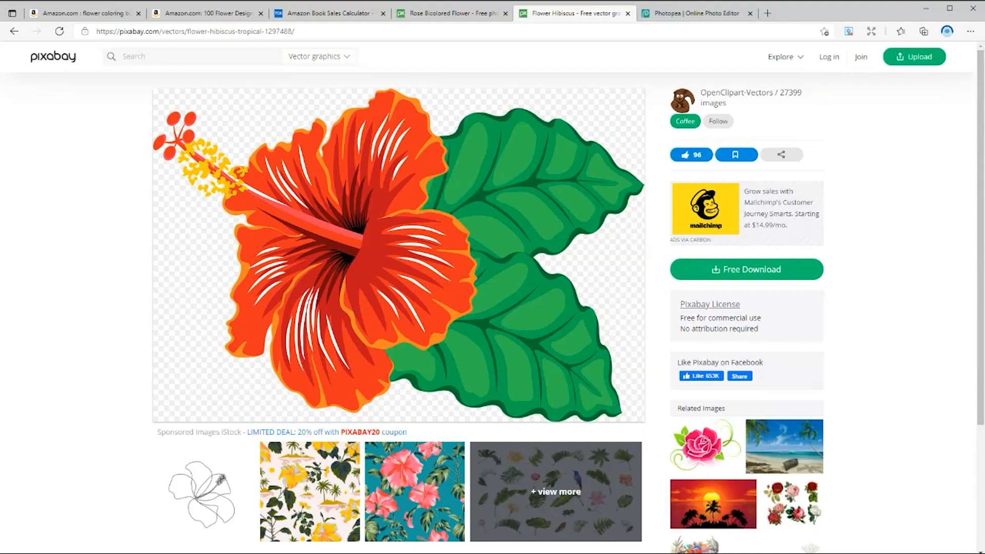
click(451, 13)
click(44, 58)
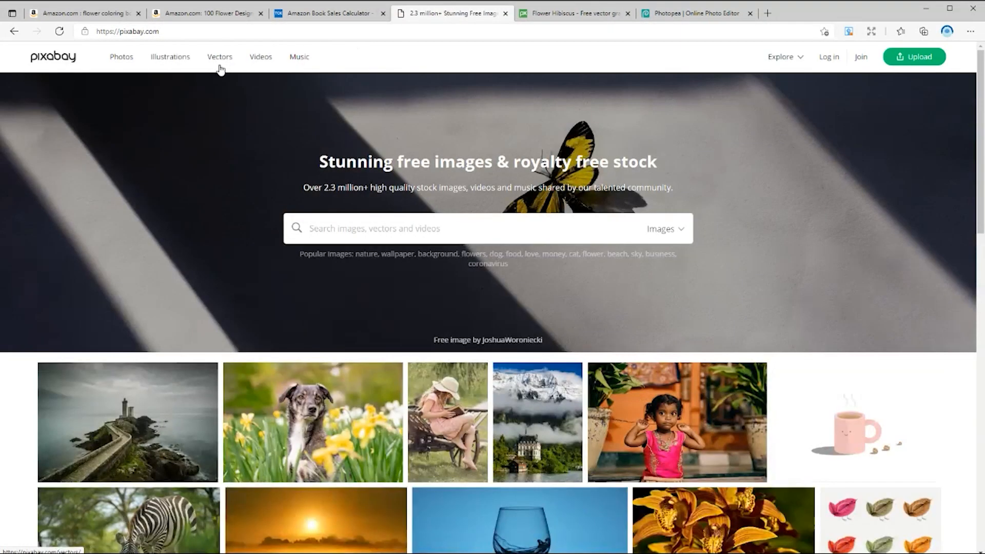
click(216, 58)
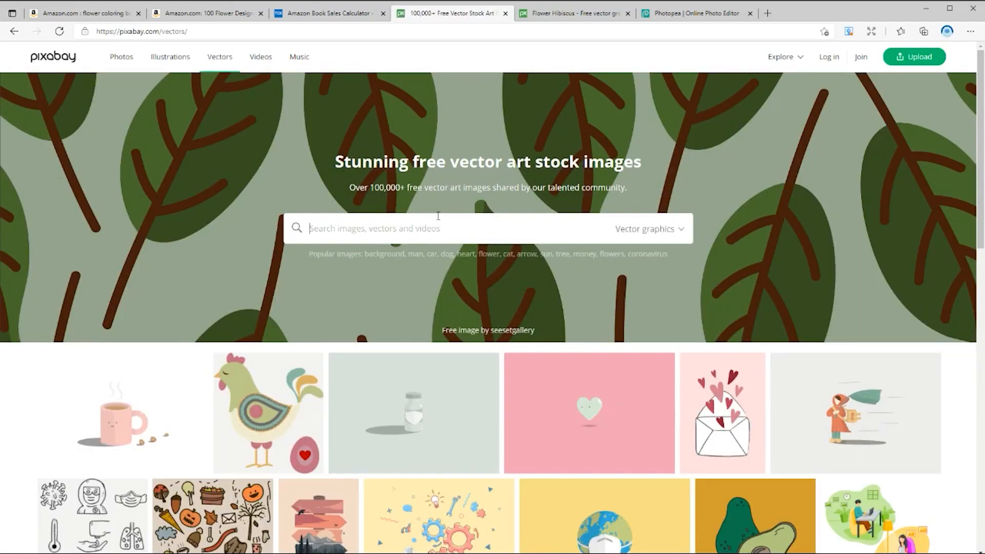
click(438, 216)
text(flowers)
key(Return)
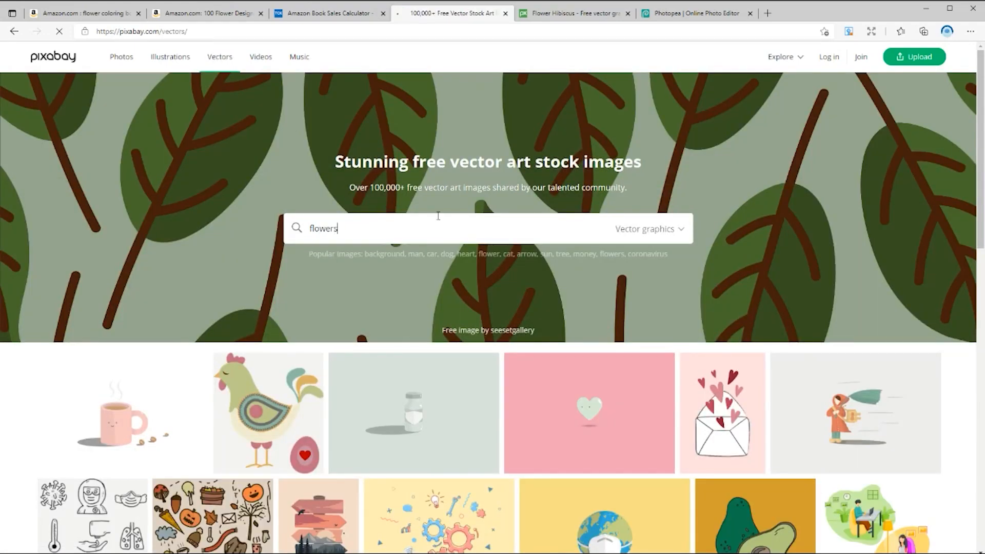
scroll(512, 228, down, 14)
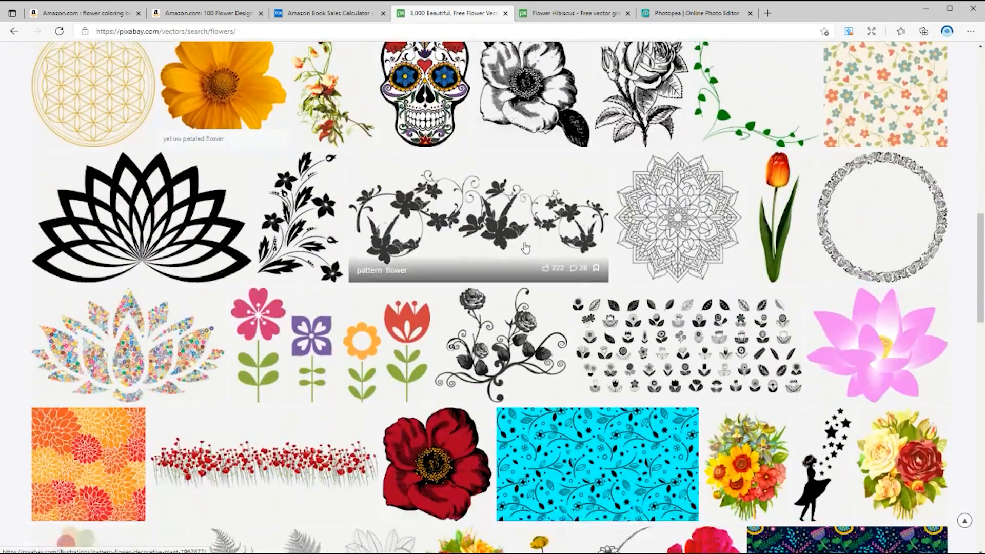
scroll(525, 246, down, 3)
Download the red hibiscus vector illustration with green leaves from its Pixabay page.
key(ctrl+Tab)
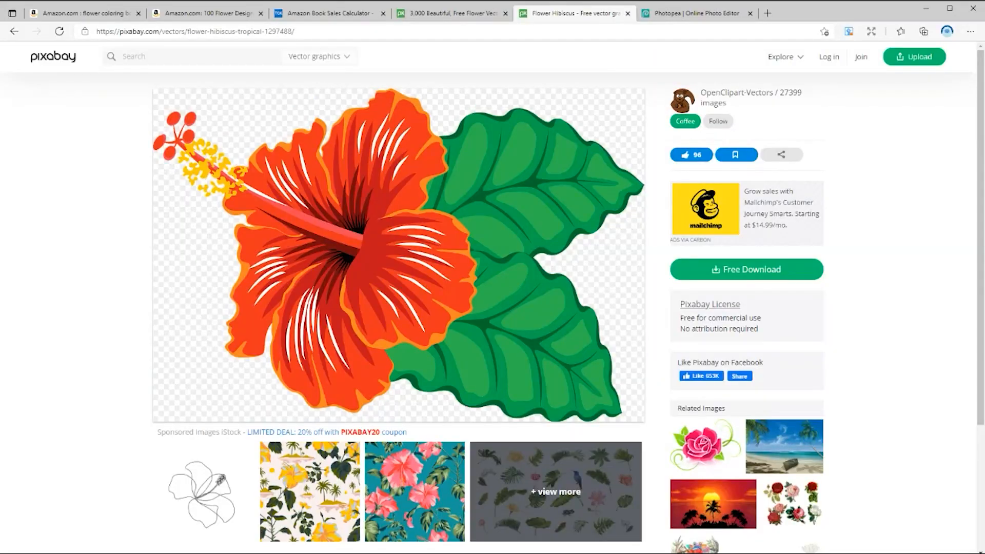
click(818, 275)
click(720, 348)
click(713, 365)
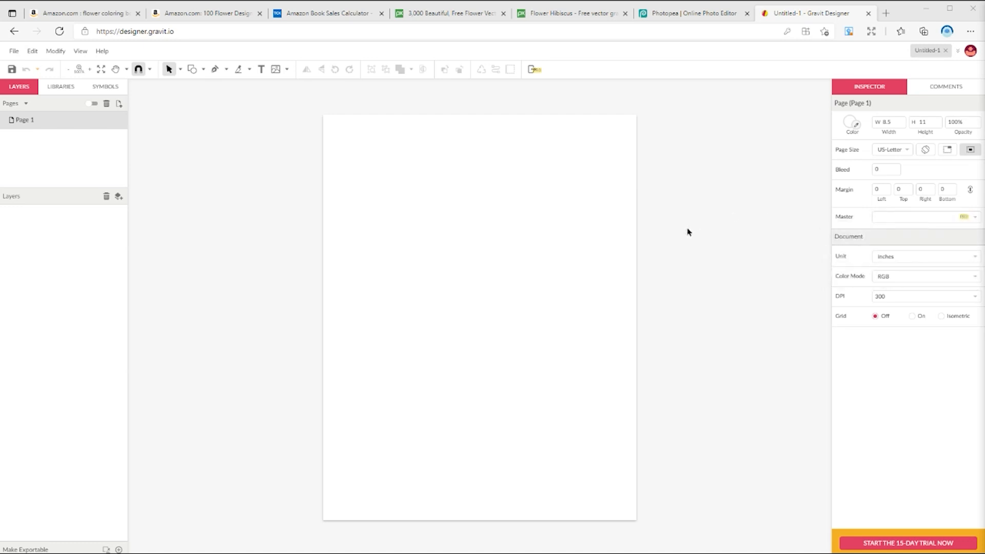
In Gravit Designer, place the hibiscus vector on the page and ungroup it, moving its paths to X 1.75, Y 3.1944 inches.
key(ctrl+v)
right_click(29, 215)
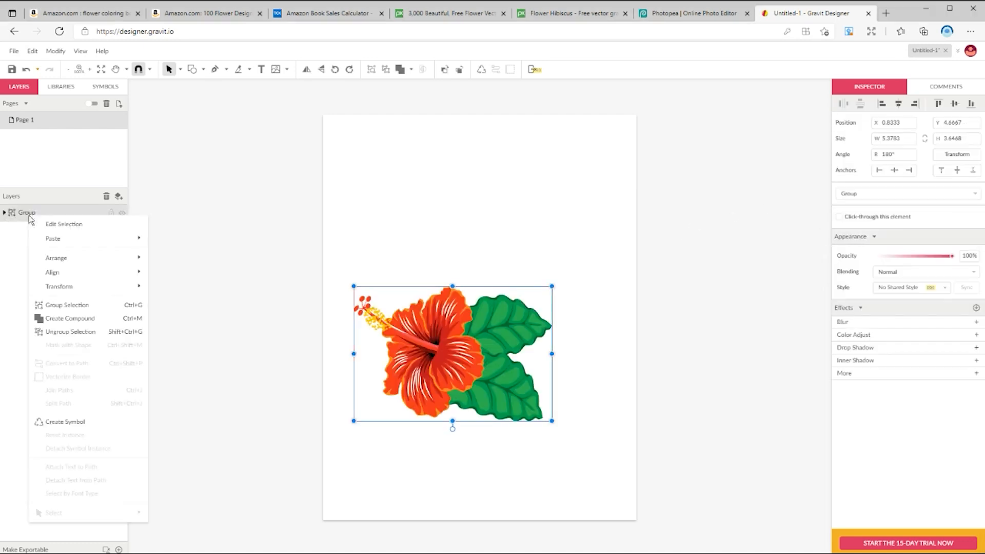
click(93, 332)
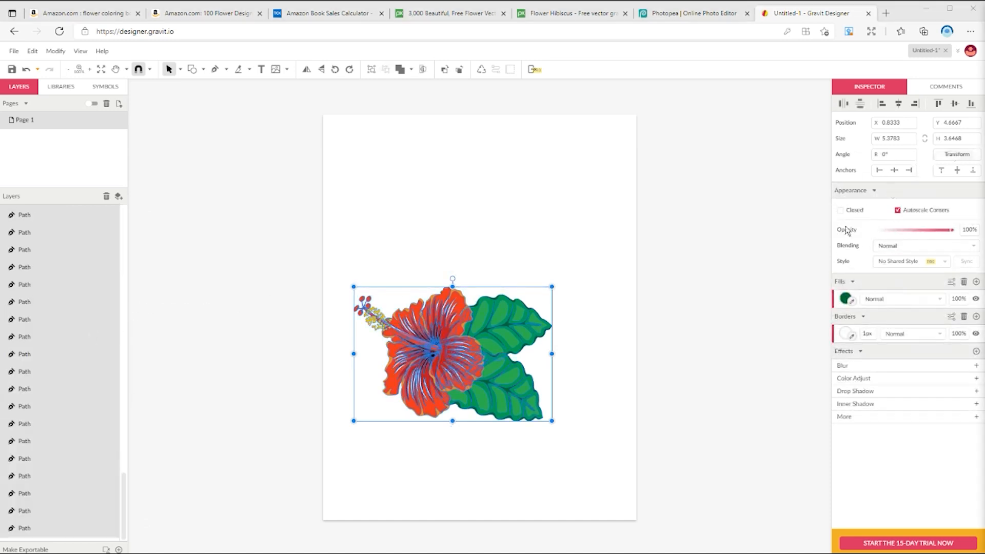
drag(473, 361, 507, 306)
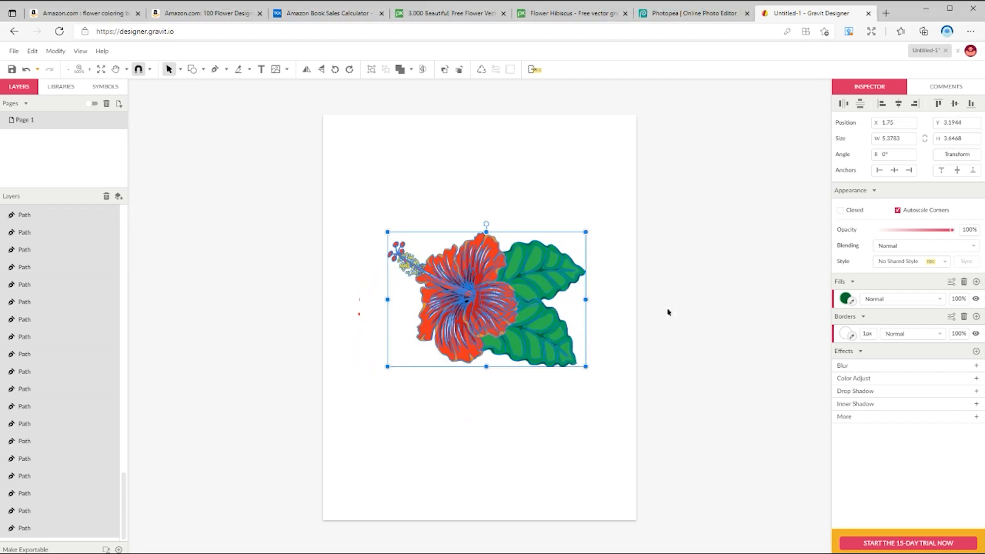
Change the fill of all selected hibiscus paths to white.
click(846, 299)
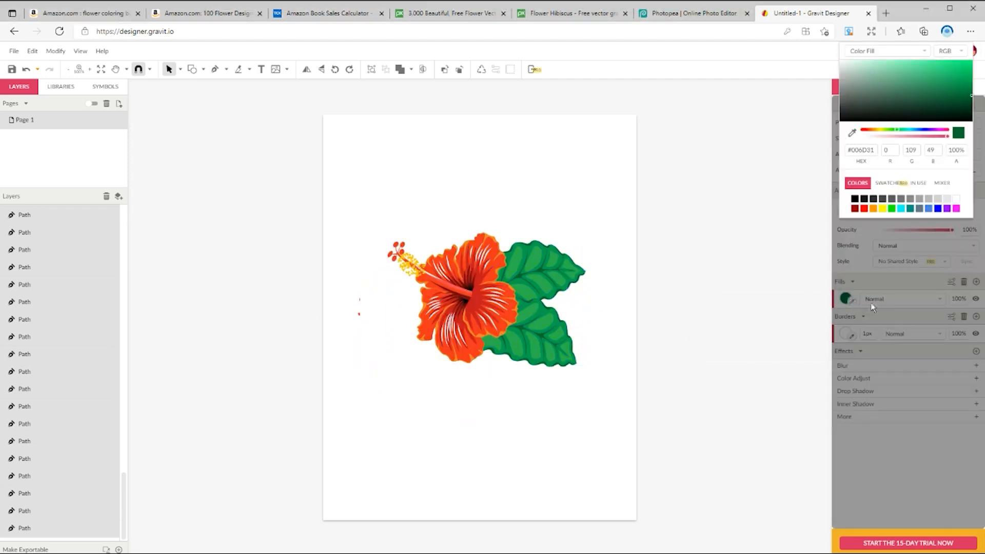
click(956, 199)
click(917, 321)
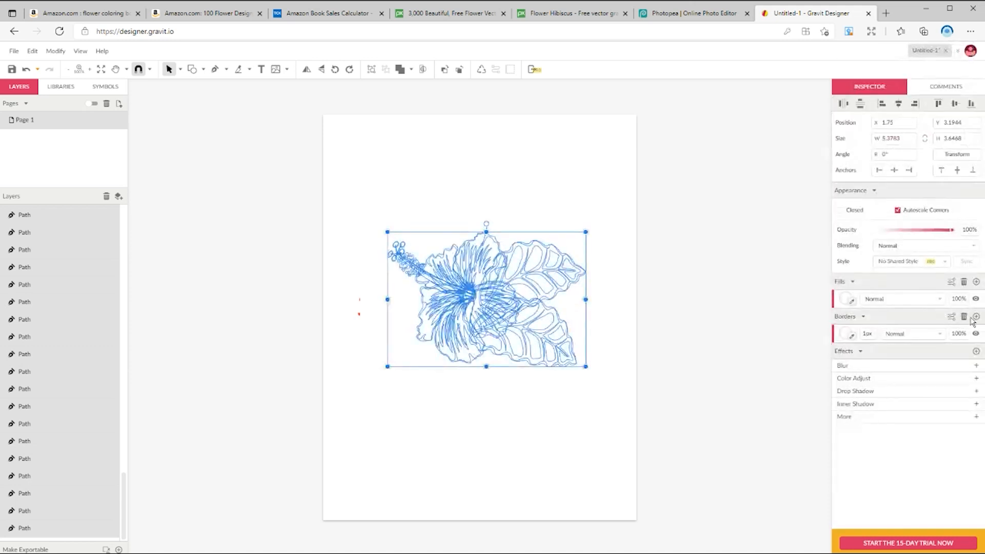
Add a black 2 px border to all selected hibiscus paths and deselect them.
click(977, 317)
click(867, 334)
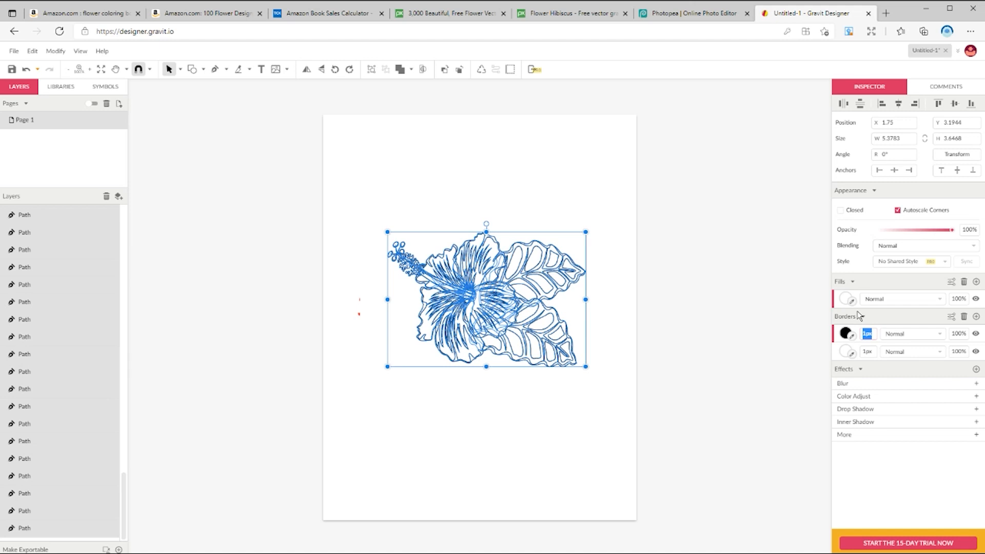
text(2)
key(Return)
click(747, 315)
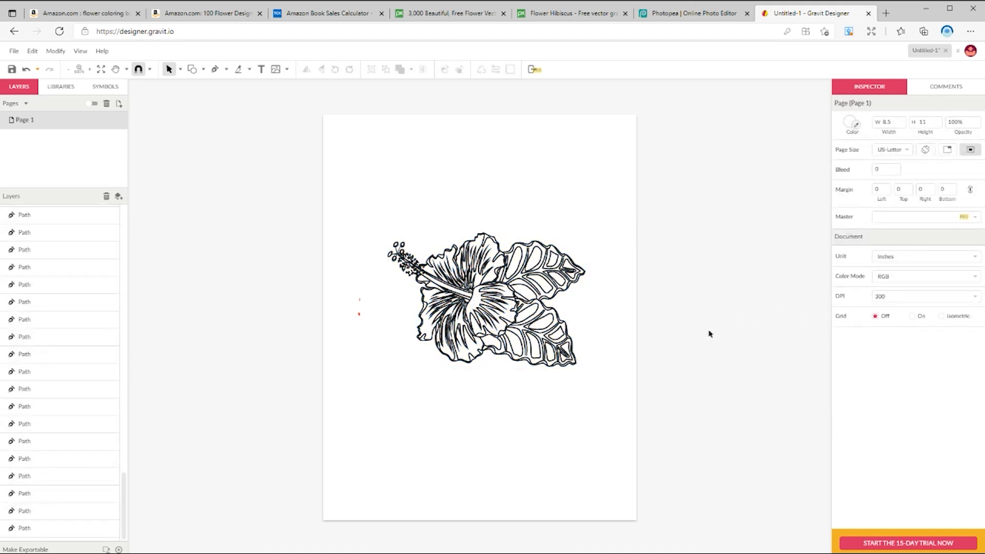
Open the local file mesh-2697072_1280 and copy its pattern image into the Untitled-1 hibiscus design.
click(13, 55)
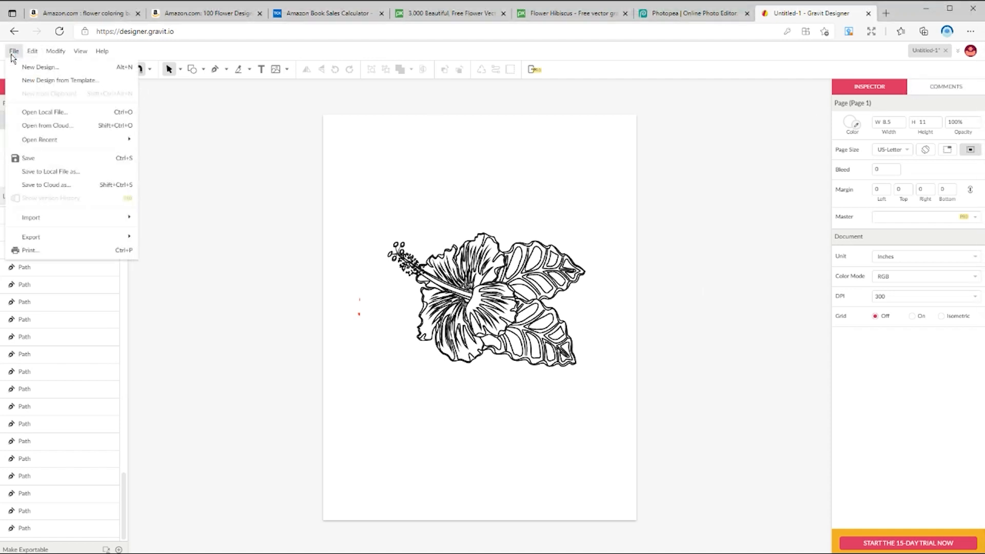
click(77, 116)
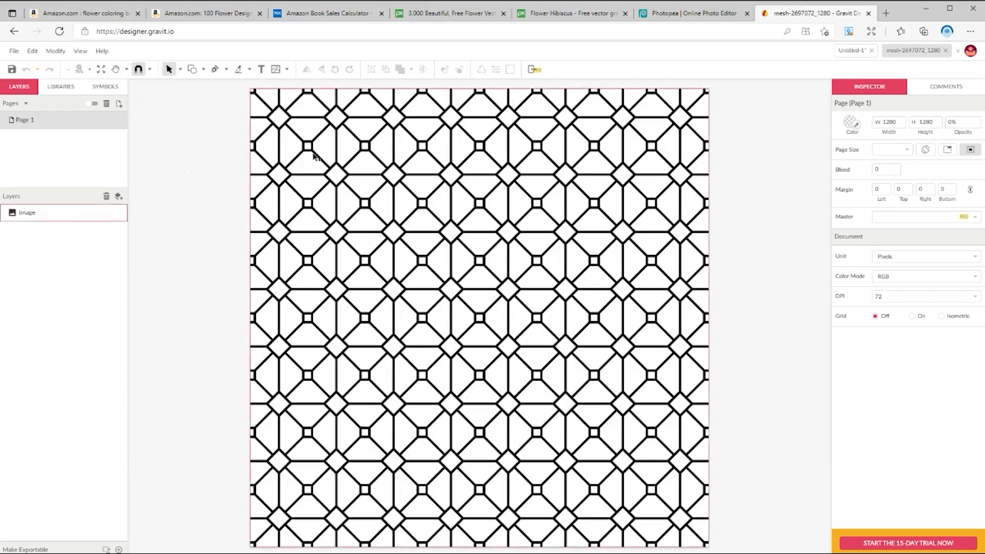
click(512, 304)
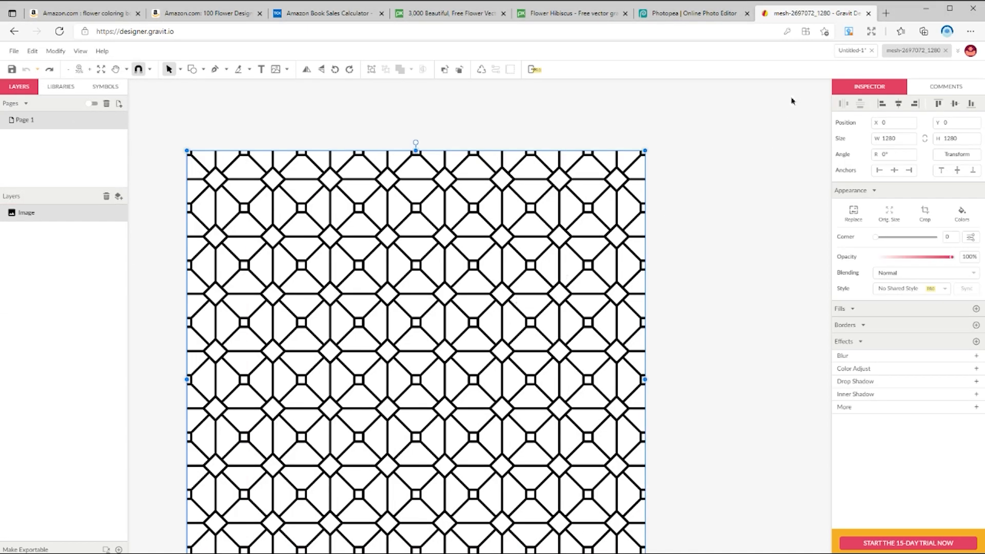
click(851, 50)
key(ctrl+v)
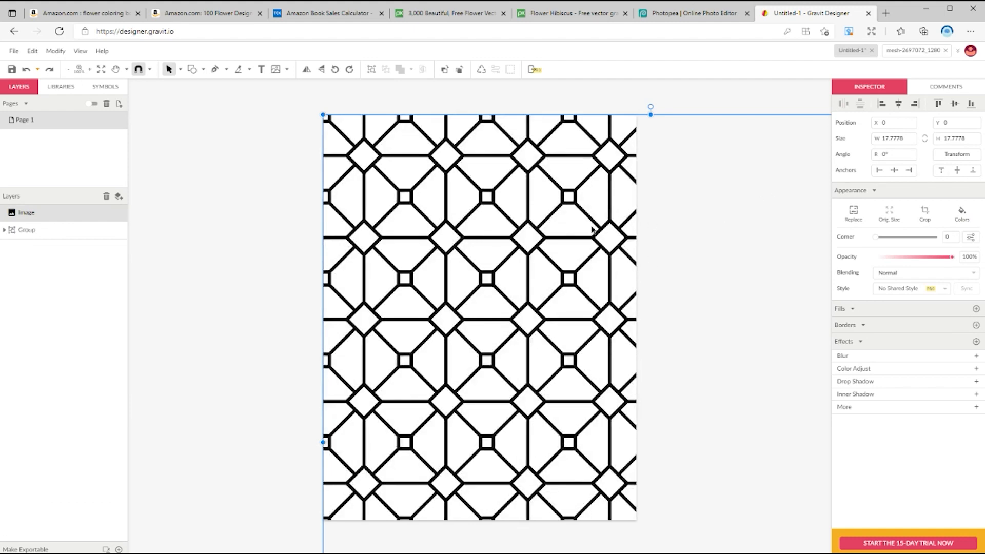
Send the pattern image behind the hibiscus and scale it down to about 5.24 inches square at the page's upper-left corner.
key(ctrl+shift+Down)
key(ctrl+minus)
drag(785, 447, 554, 213)
key(ctrl+plus)
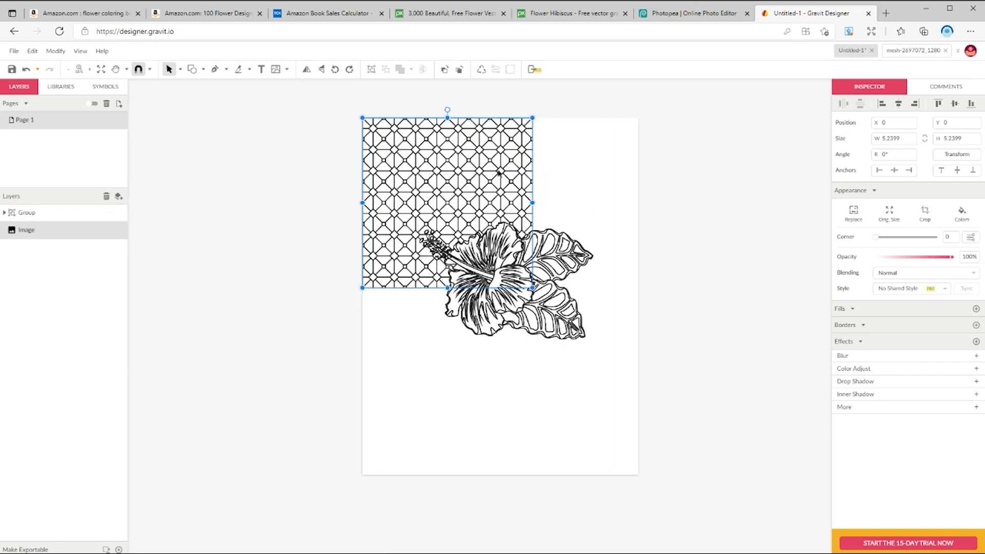
Duplicate the pattern tile alongside the first, and duplicate that pair directly below to form a two-by-two grid.
drag(499, 172, 671, 174)
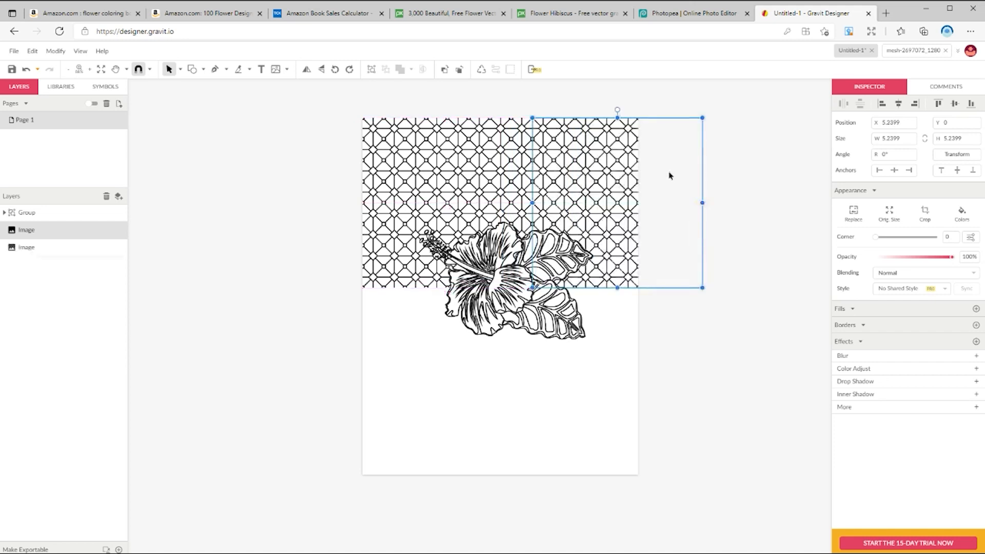
shift+click(484, 164)
drag(586, 175, 577, 346)
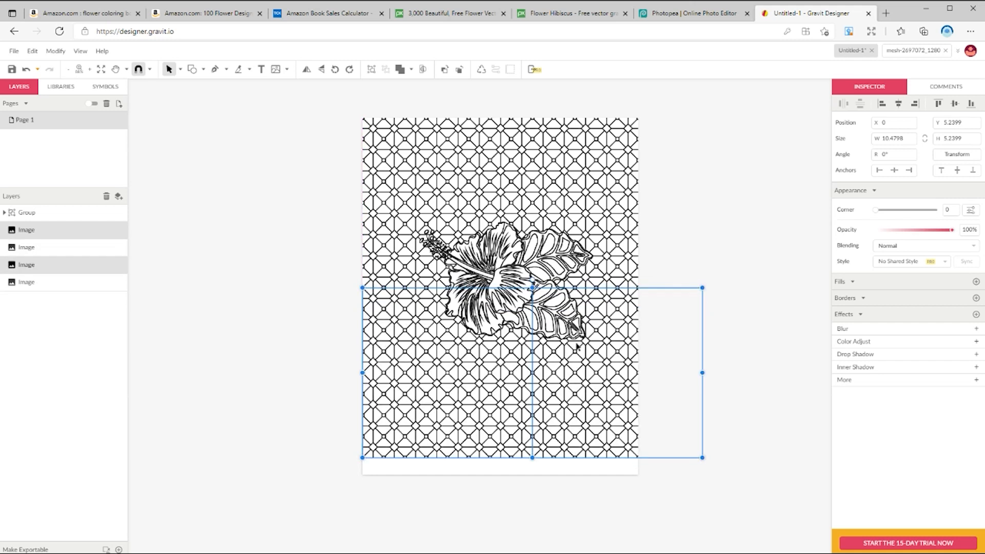
Enlarge the four pattern tiles together to about 11 inches square and center them horizontally over the page.
shift+click(469, 181)
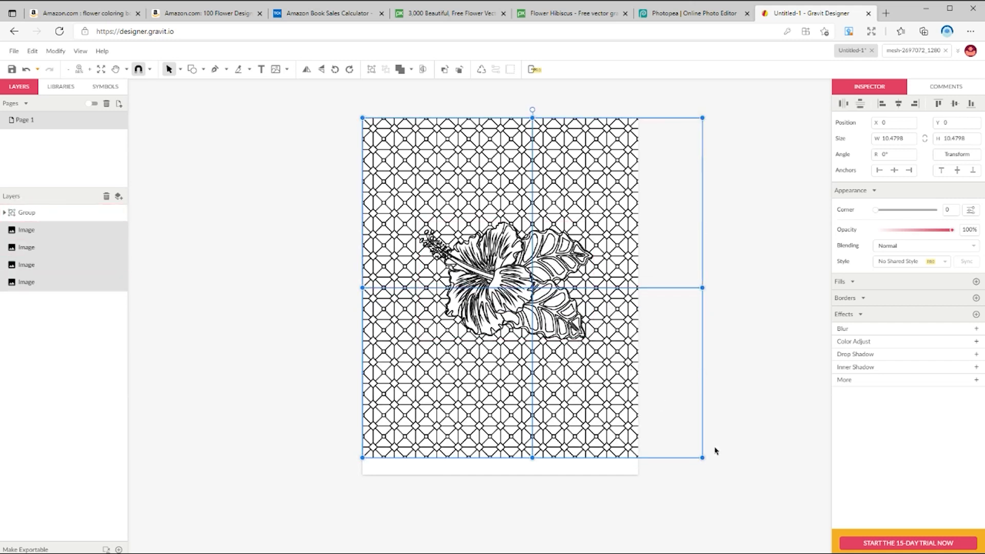
drag(702, 457, 720, 475)
drag(583, 409, 553, 407)
key(Escape)
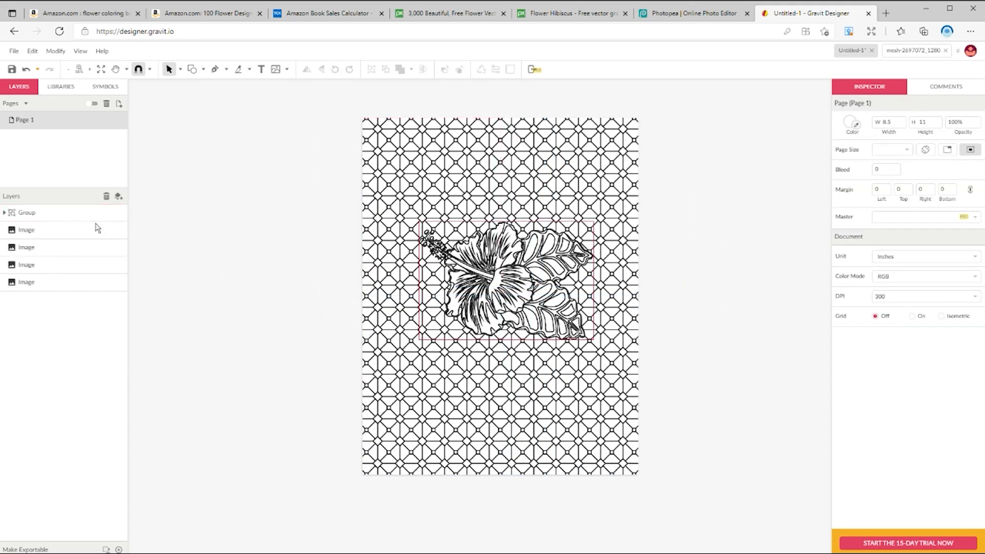
Group the four pattern images into one background group.
click(77, 230)
shift+click(76, 283)
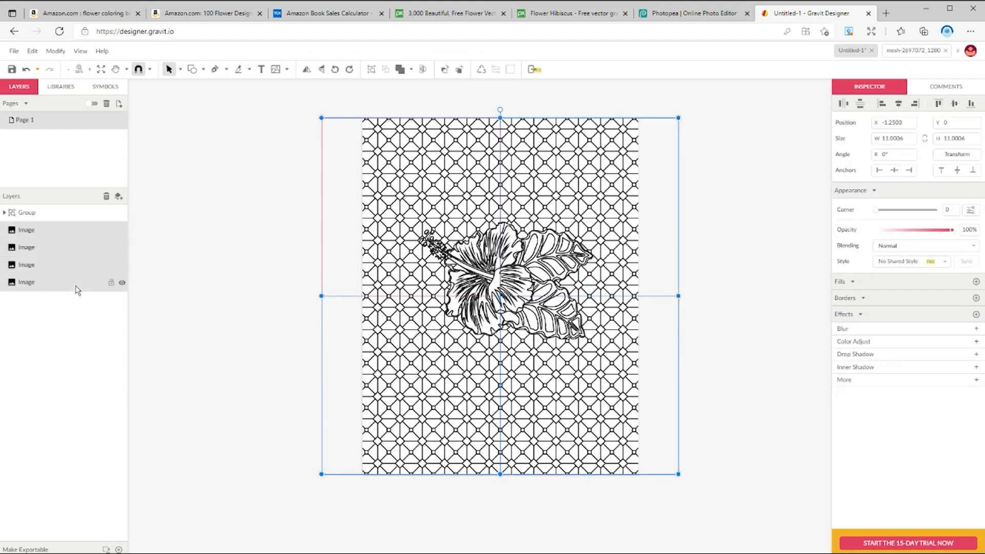
key(ctrl+g)
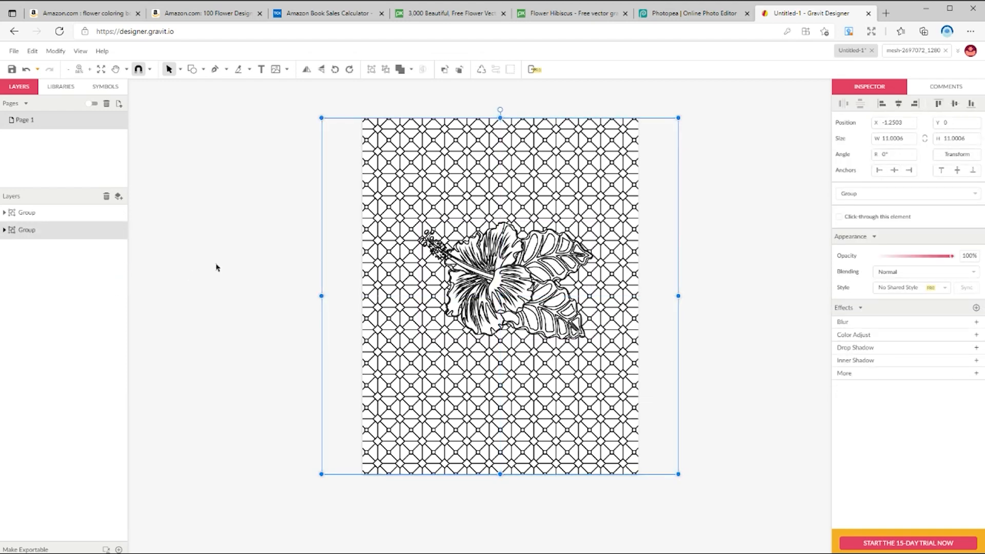
Enlarge the hibiscus group about its center to about 7.27 by 4.93 inches and shift it slightly on the page.
click(541, 289)
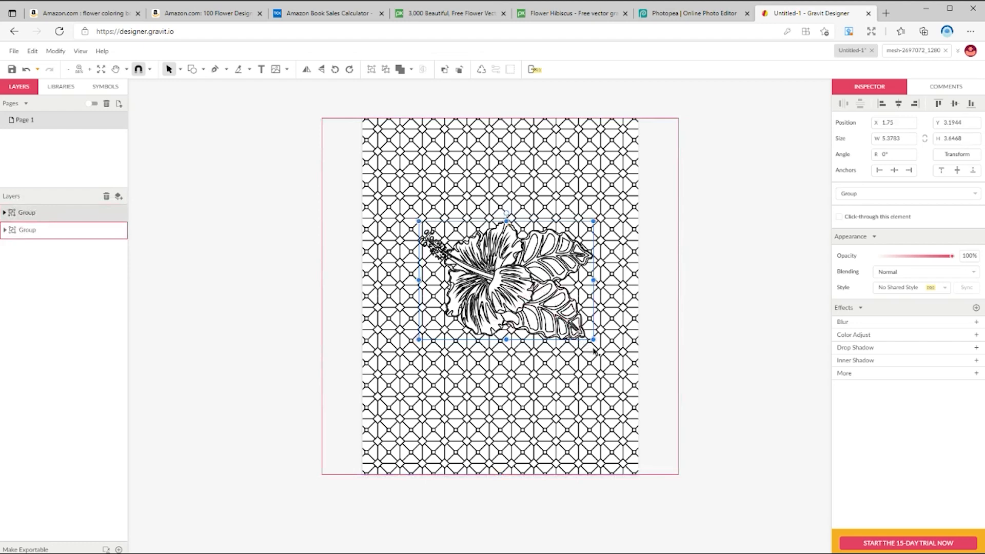
drag(594, 339, 618, 361)
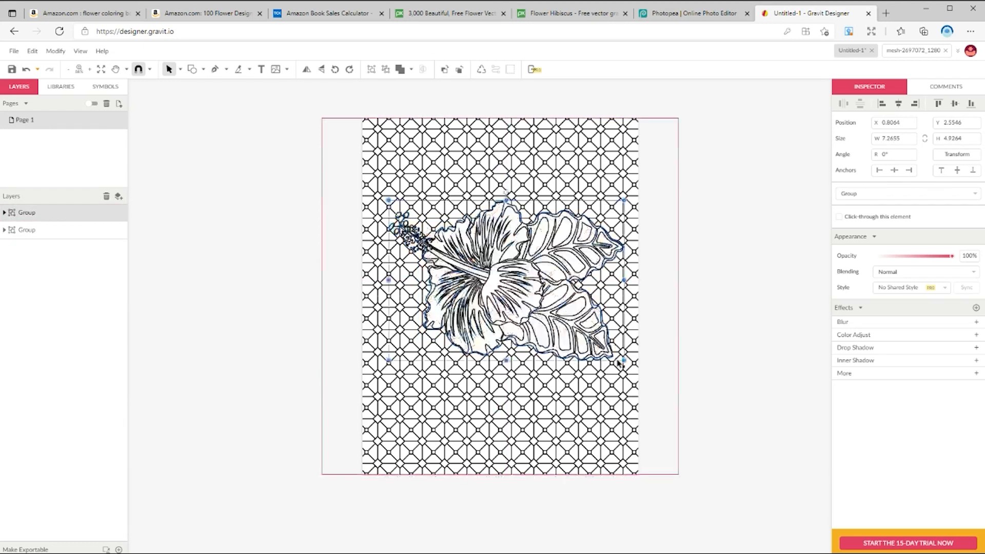
drag(513, 292, 507, 290)
click(755, 244)
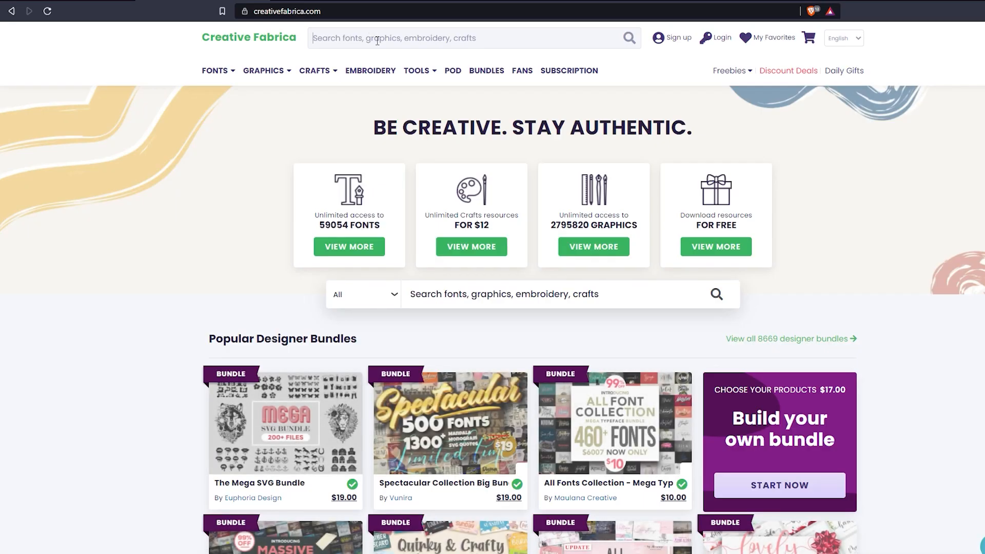
On Creative Fabrica, search for "flower" and filter the results to the Illustrations category.
click(377, 38)
text(flower)
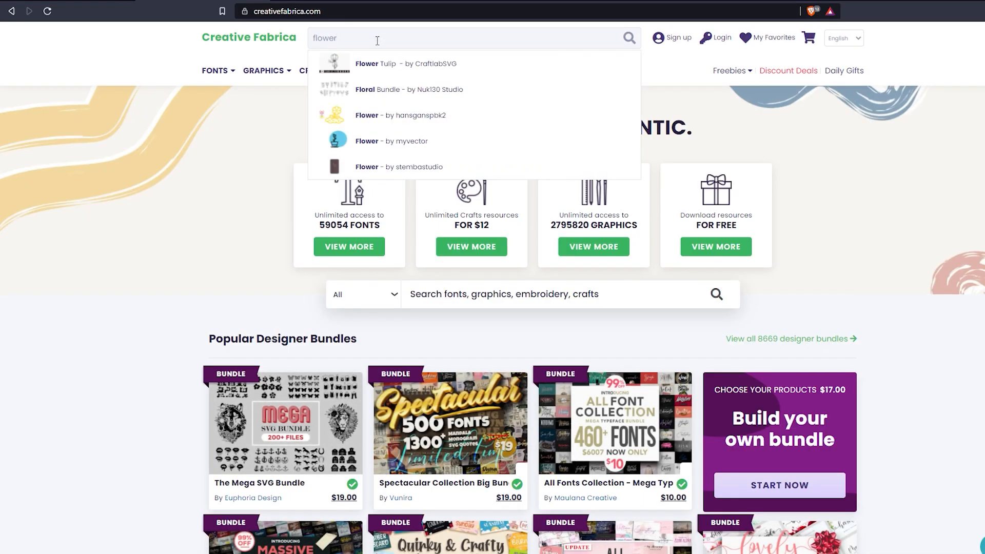
key(Return)
mouse_move(437, 84)
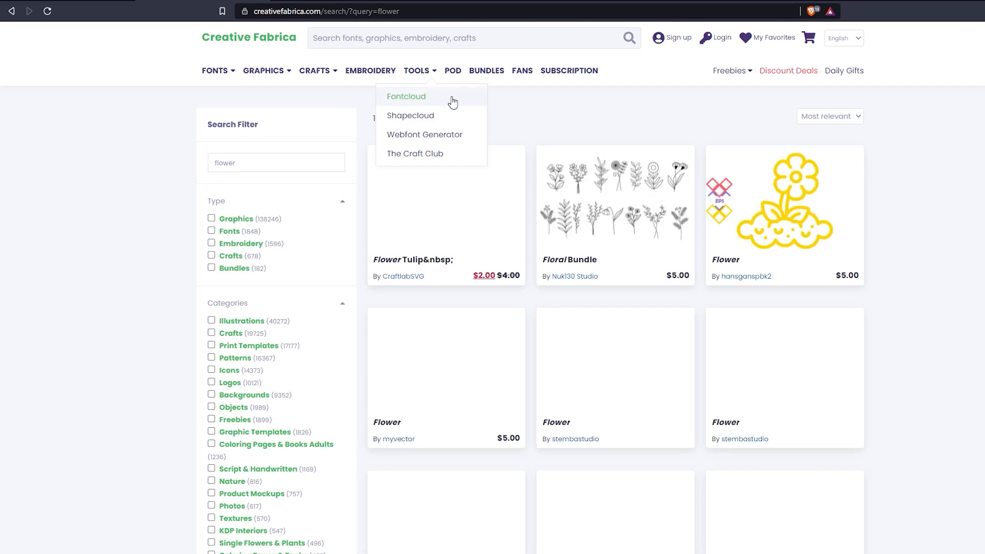
click(212, 321)
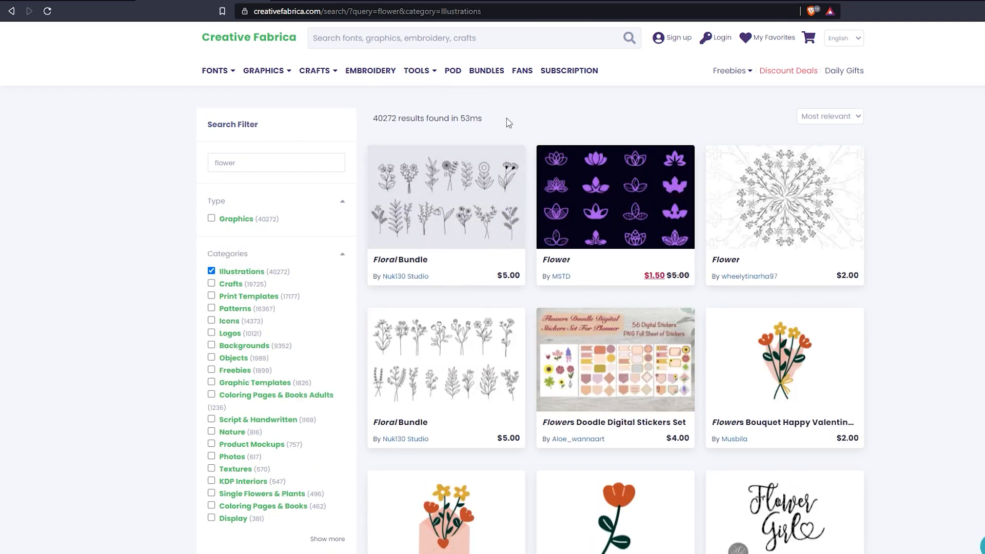
Browse the flower illustrations for line art suited to coloring pages and open the first Floral Bundle by Nuk130 Studio.
scroll(831, 246, down, 4)
scroll(839, 279, down, 10)
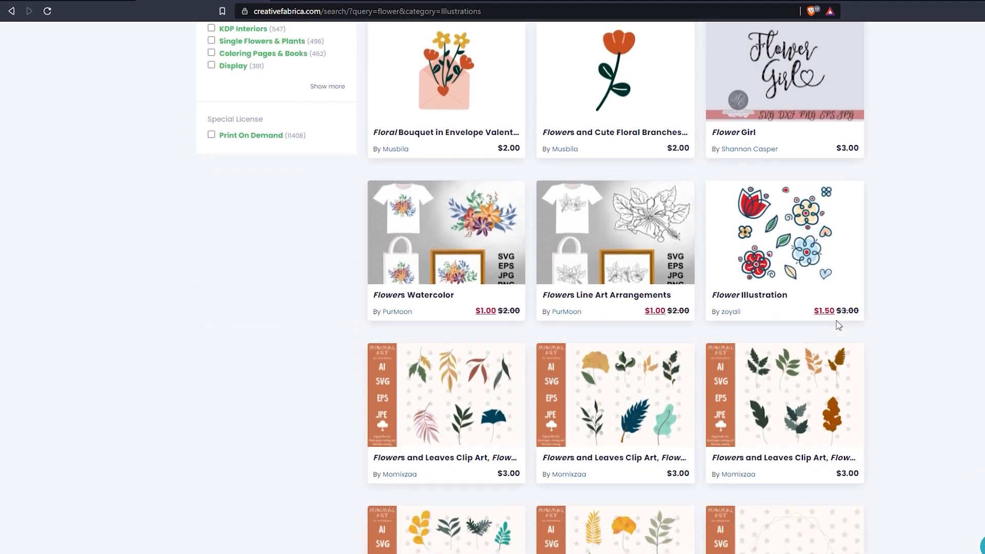
scroll(840, 326, down, 2)
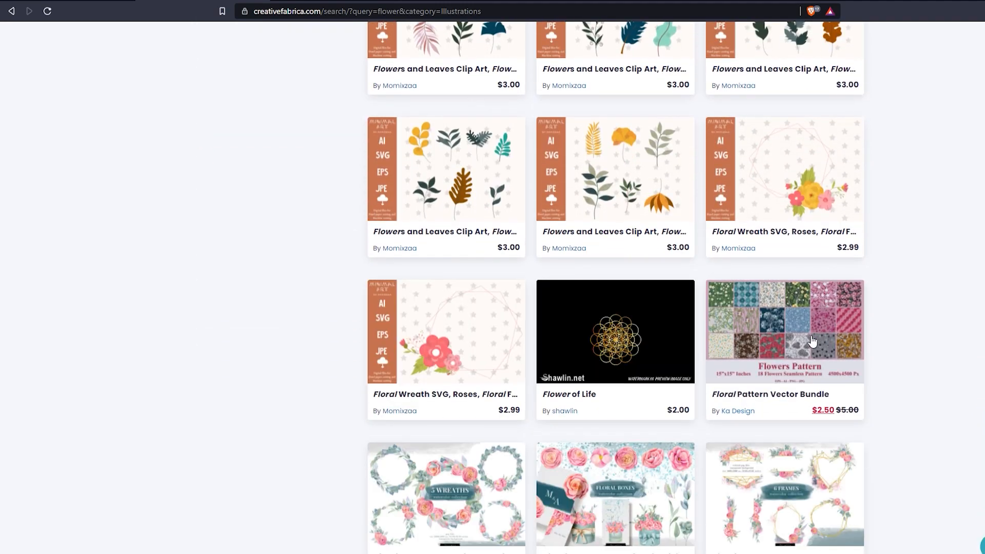
scroll(811, 345, down, 6)
scroll(812, 345, down, 12)
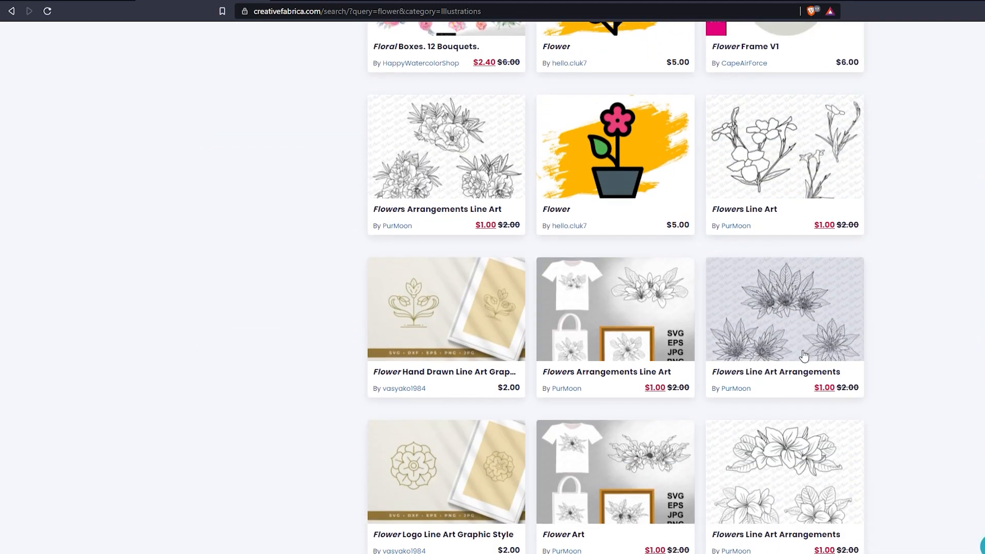
scroll(803, 358, up, 20)
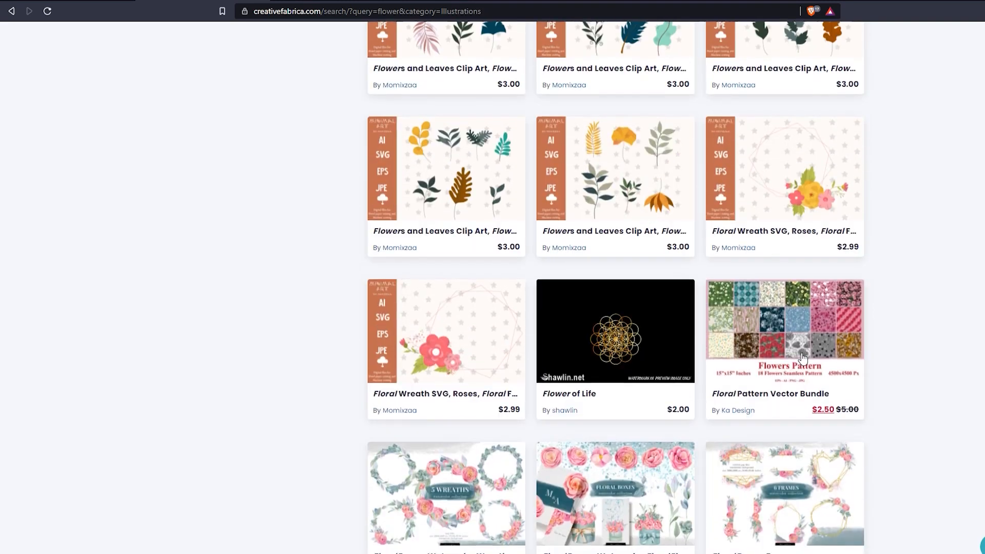
scroll(804, 358, up, 5)
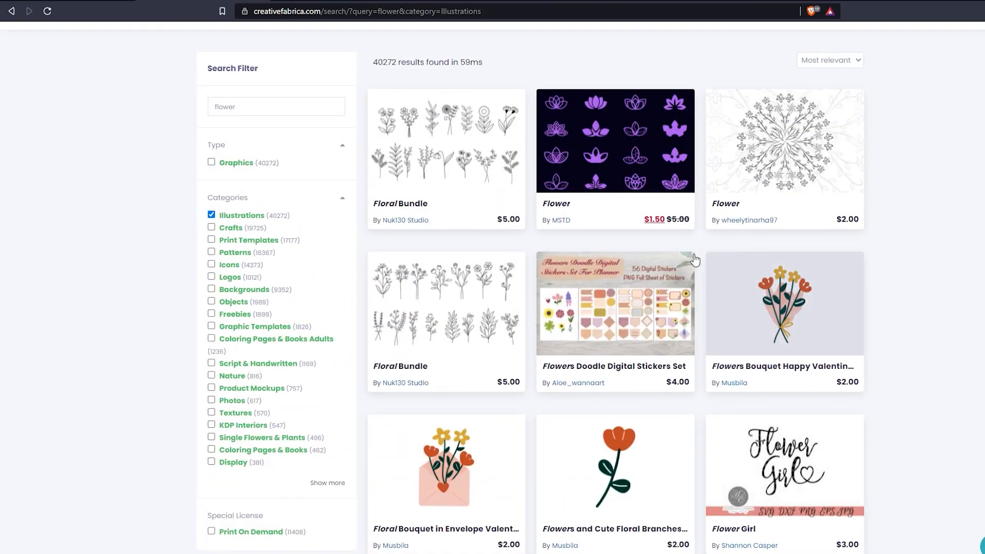
click(456, 156)
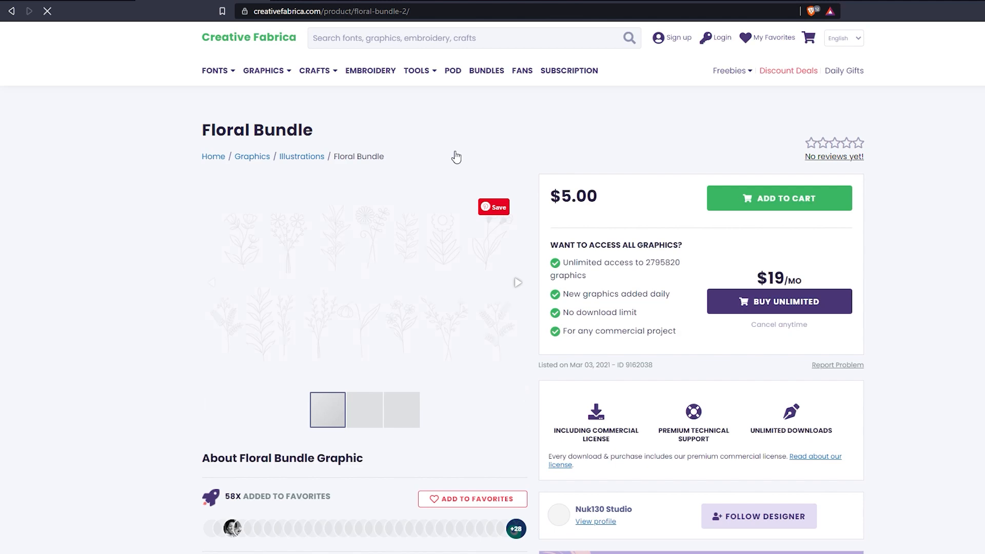